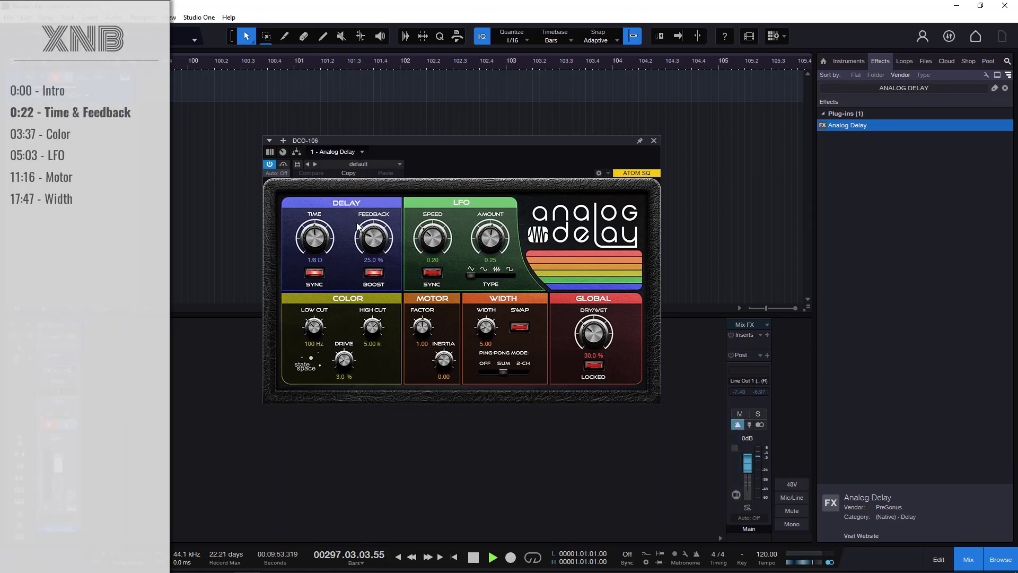
# Step: Open the DCO-106 synth's editor to view its settings, close it, and reposition the Analog Delay window
pyautogui.click(127, 79)
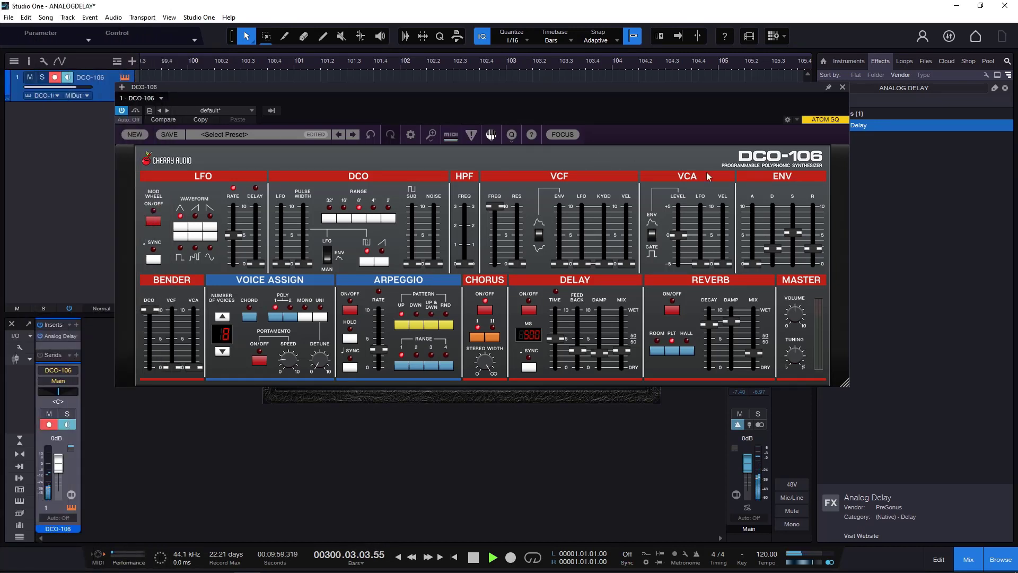
pyautogui.click(843, 87)
pyautogui.moveTo(560, 139); pyautogui.dragTo(572, 128)
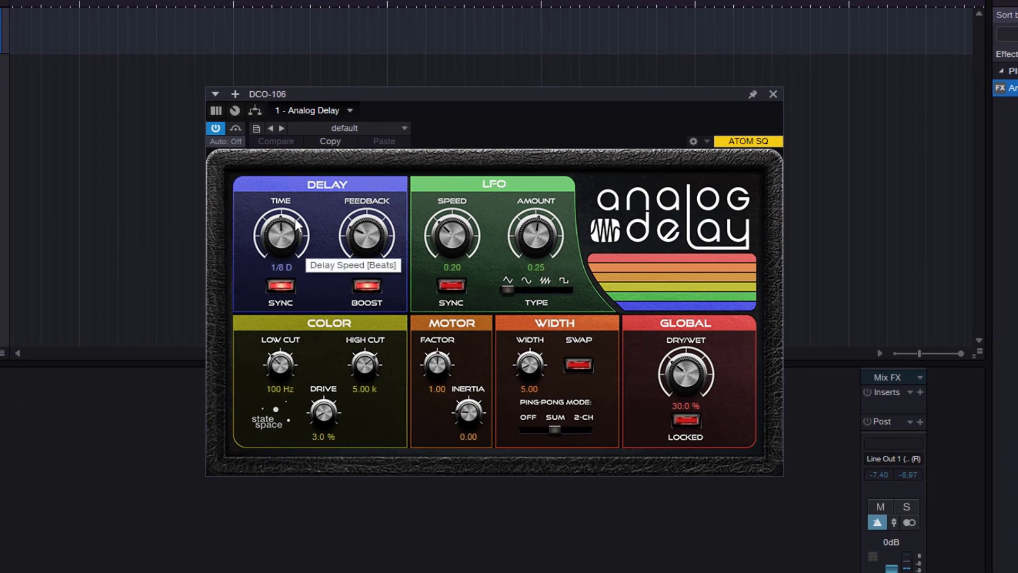
# Step: Try tempo-synced delay times of 1/2 and 1/16 D, and turn off the delay's tempo sync
pyautogui.moveTo(297, 218); pyautogui.dragTo(280, 198)
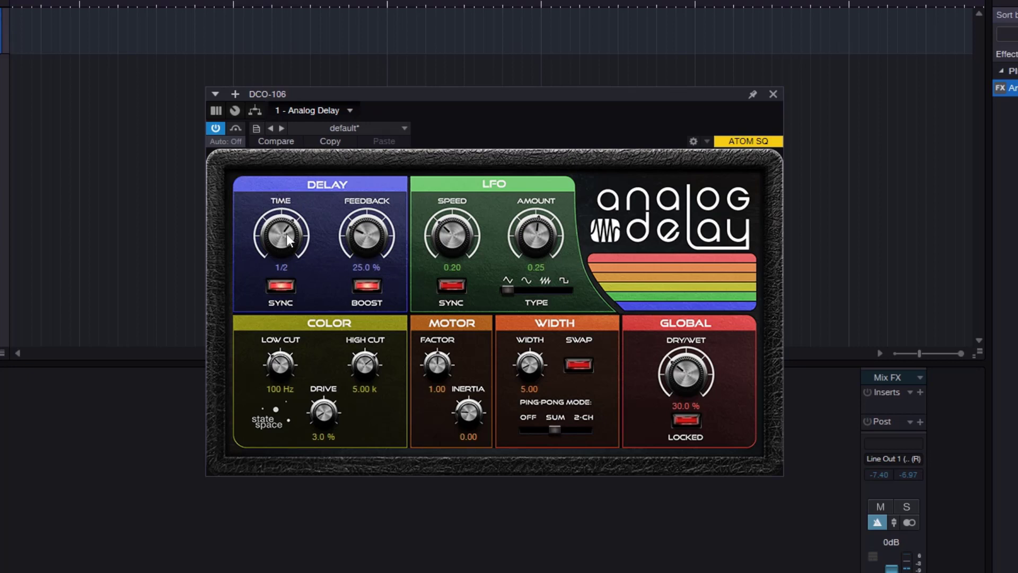
pyautogui.moveTo(286, 234); pyautogui.dragTo(299, 290)
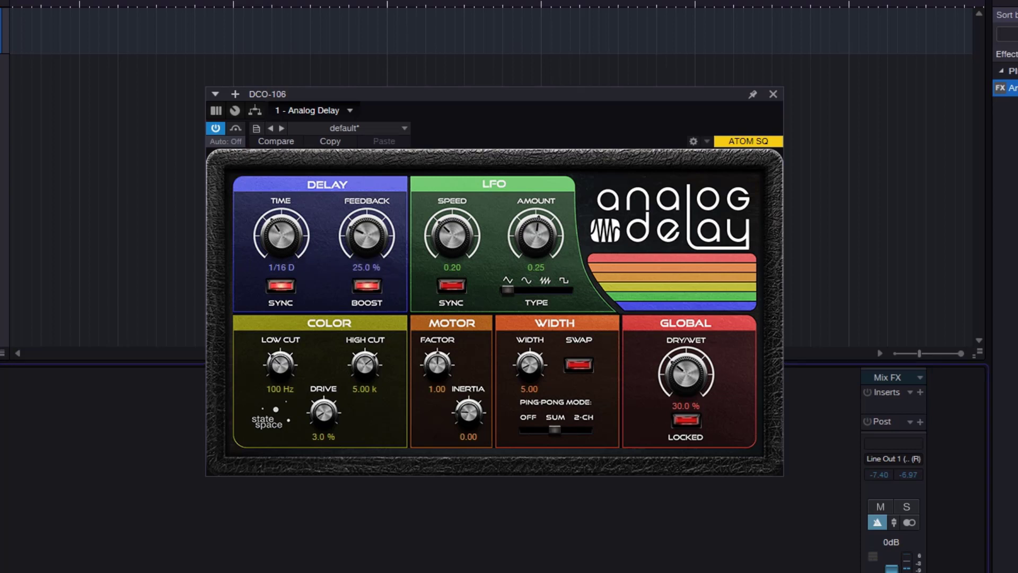
pyautogui.click(288, 285)
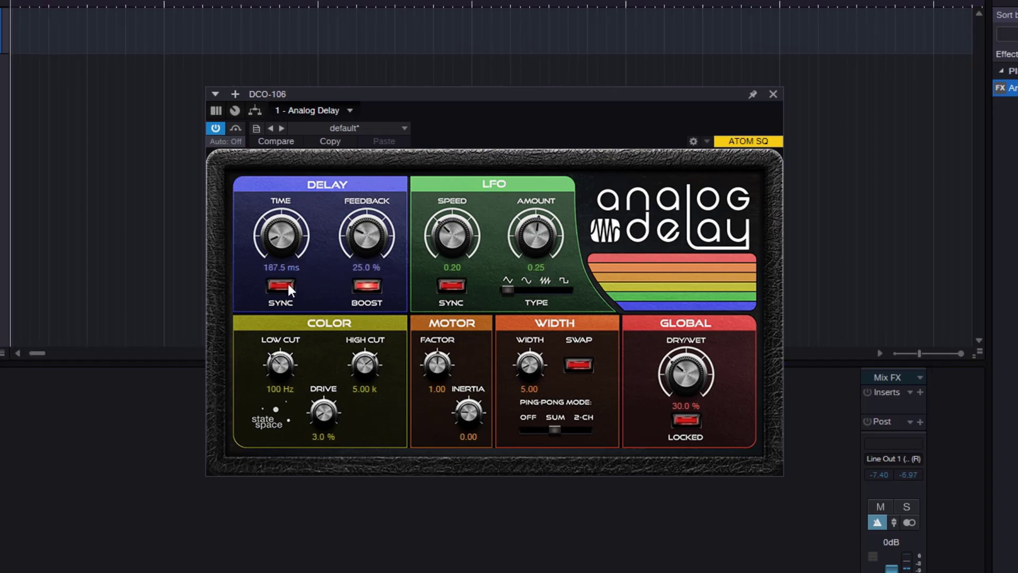
# Step: Sweep the free-running delay time in milliseconds, re-enable the delay's tempo sync, and set the time to 1/8 D
pyautogui.moveTo(288, 240); pyautogui.dragTo(291, 173)
pyautogui.moveTo(283, 227); pyautogui.dragTo(290, 259)
pyautogui.click(283, 287)
pyautogui.moveTo(294, 236); pyautogui.dragTo(289, 269)
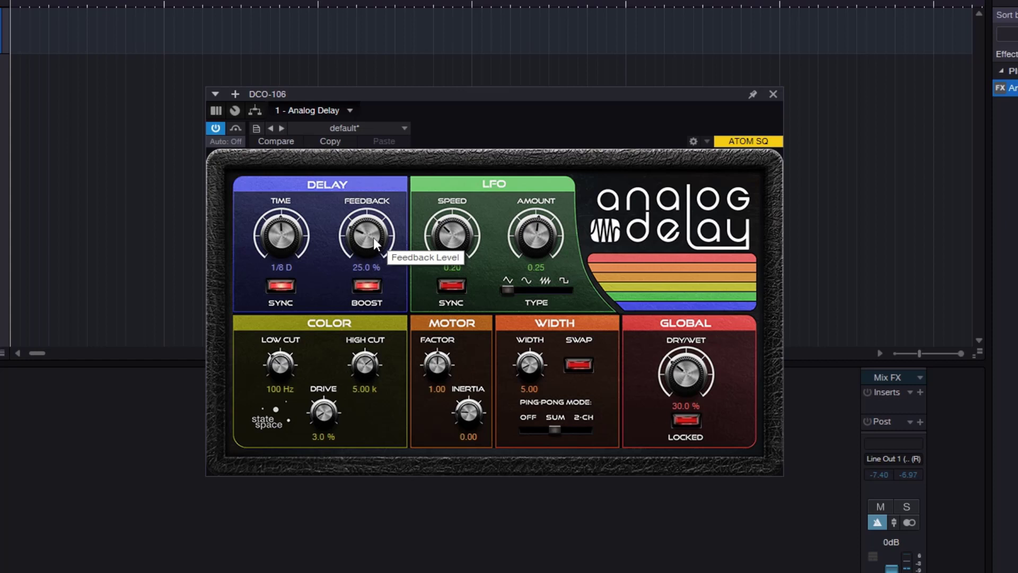
# Step: Set the delay feedback to 0.0 % and turn the ping-pong mode off
pyautogui.moveTo(374, 237); pyautogui.dragTo(388, 490)
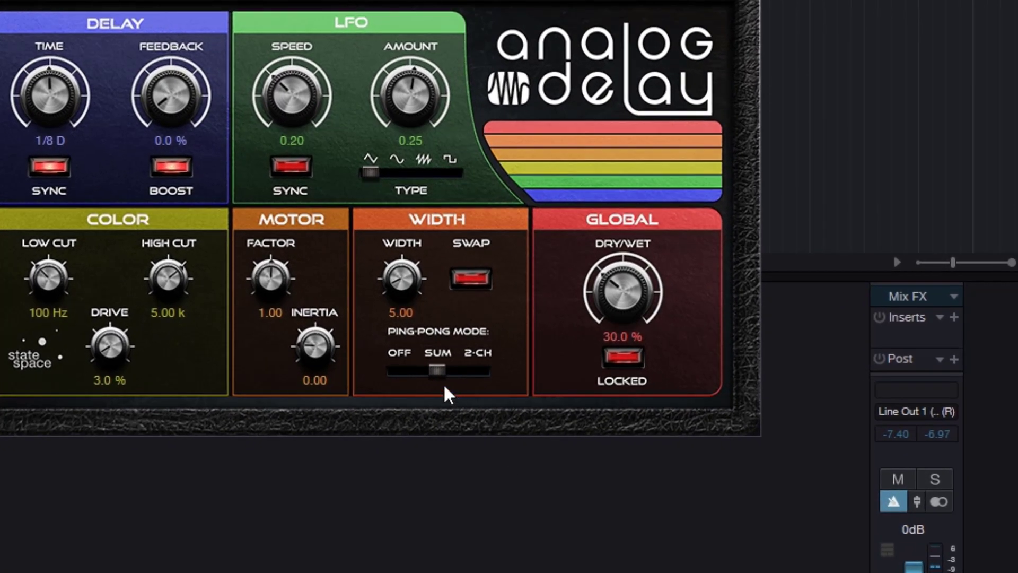
pyautogui.moveTo(434, 368); pyautogui.dragTo(403, 370)
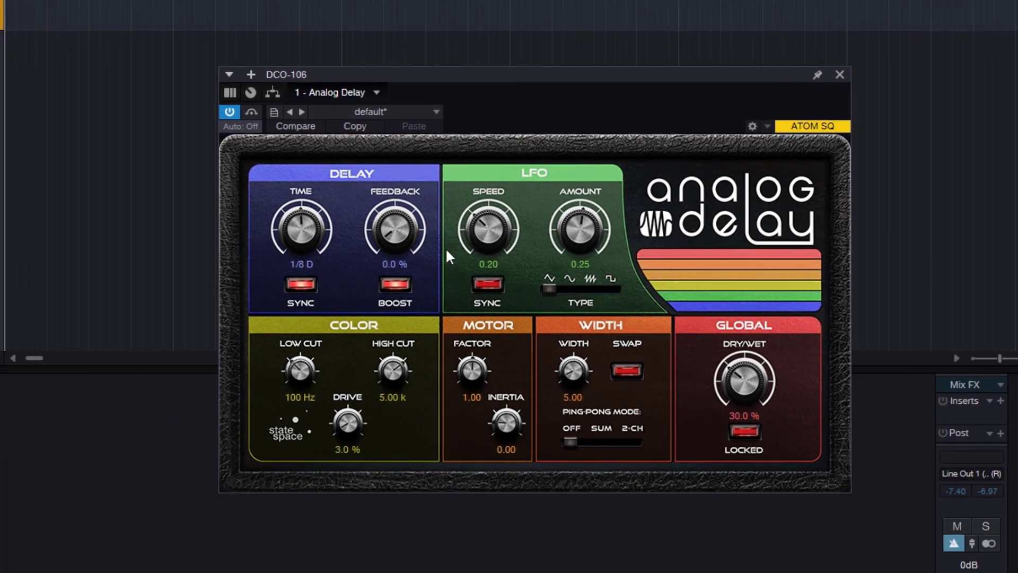
pyautogui.click(602, 442)
pyautogui.click(570, 443)
# Step: Try low and high feedback levels to compare the number of delay repeats
pyautogui.moveTo(395, 235); pyautogui.dragTo(396, 151)
pyautogui.moveTo(393, 234); pyautogui.dragTo(384, 158)
pyautogui.moveTo(383, 234); pyautogui.dragTo(434, 441)
pyautogui.moveTo(397, 255); pyautogui.dragTo(409, 169)
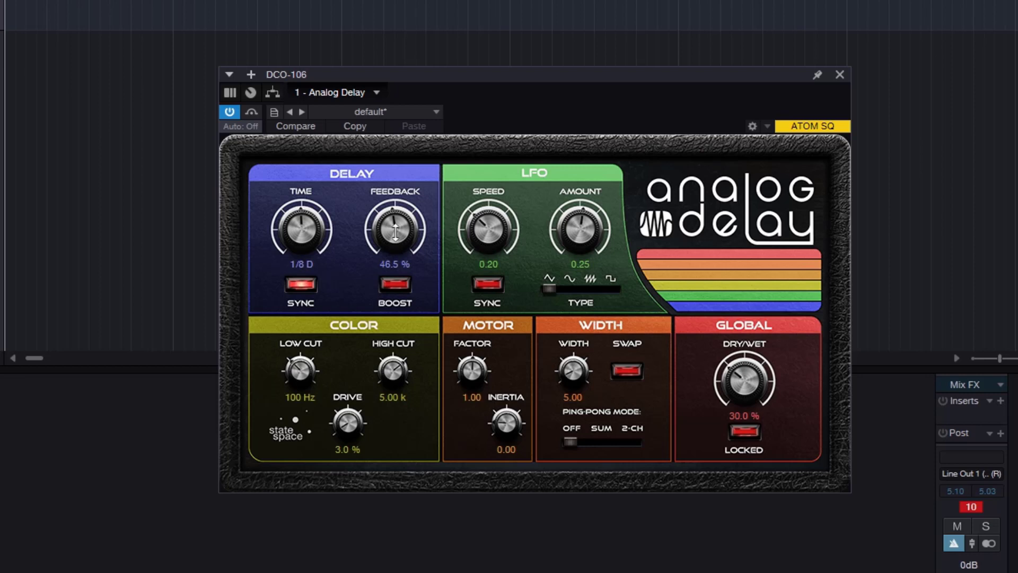
# Step: Adjust the feedback to 32.0 % with Boost on and the dry/wet mix to 29.5 %
pyautogui.moveTo(395, 232); pyautogui.dragTo(396, 227)
pyautogui.moveTo(402, 239); pyautogui.dragTo(409, 211)
pyautogui.moveTo(745, 374); pyautogui.dragTo(746, 377)
pyautogui.moveTo(394, 232)
pyautogui.mouseDown()
pyautogui.moveTo(396, 293)
pyautogui.moveTo(403, 224)
pyautogui.mouseUp()
pyautogui.moveTo(397, 239); pyautogui.dragTo(382, 268)
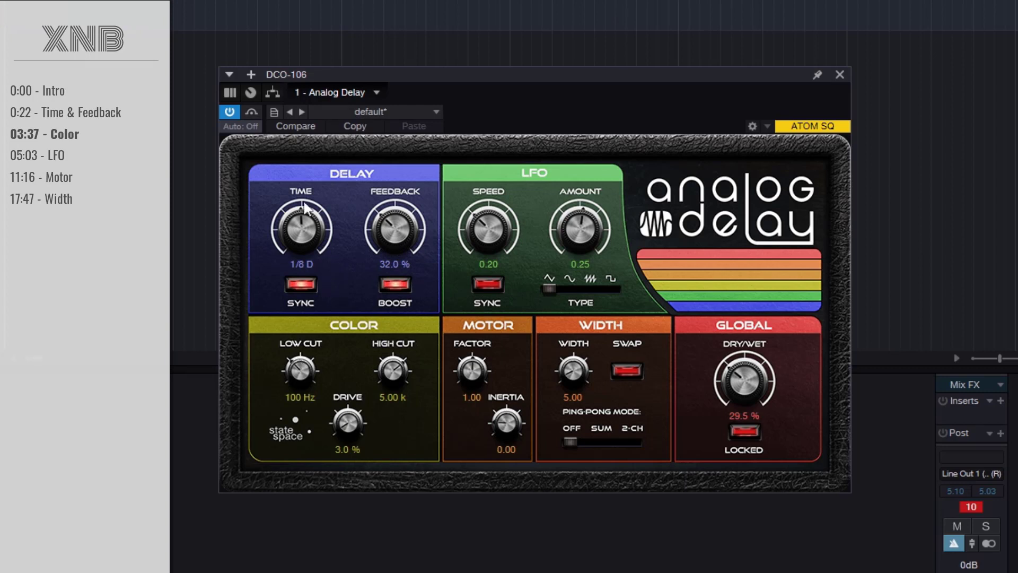
# Step: Try the dry/wet mix at 0.0 % and 100 %, and settle it at 50.5 %
pyautogui.moveTo(749, 402); pyautogui.dragTo(727, 505)
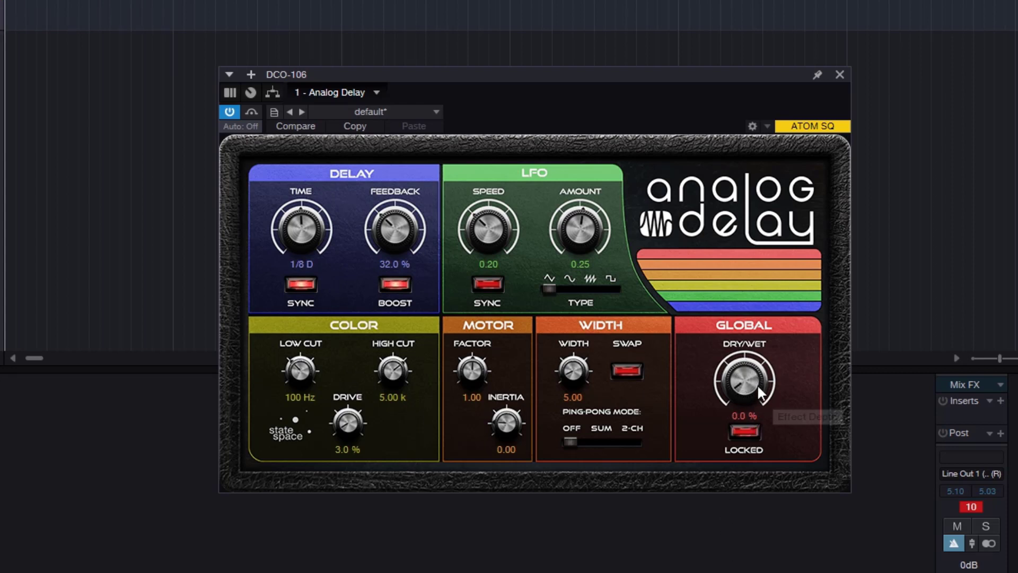
pyautogui.moveTo(758, 384); pyautogui.dragTo(748, 71)
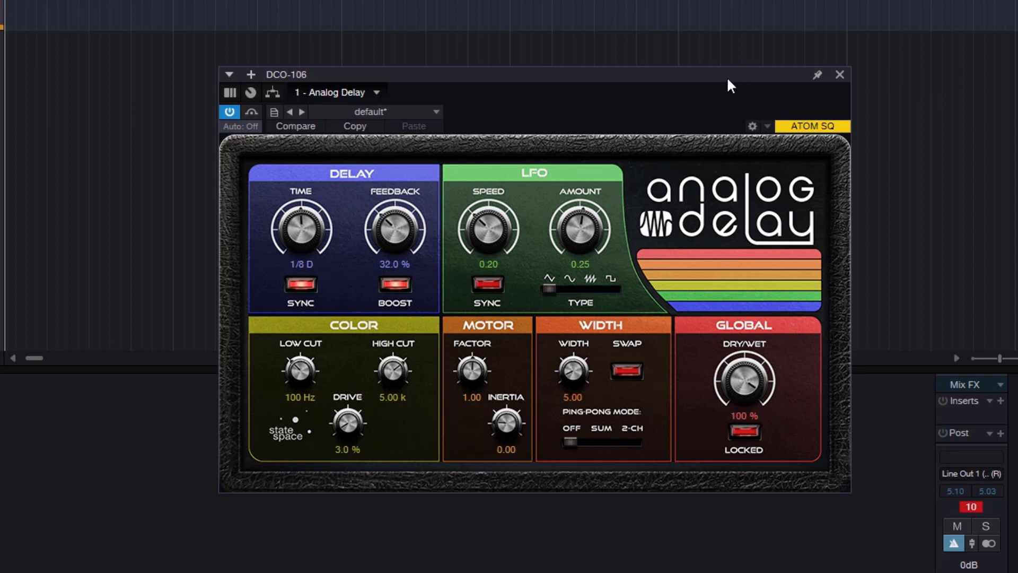
pyautogui.moveTo(746, 379); pyautogui.dragTo(757, 474)
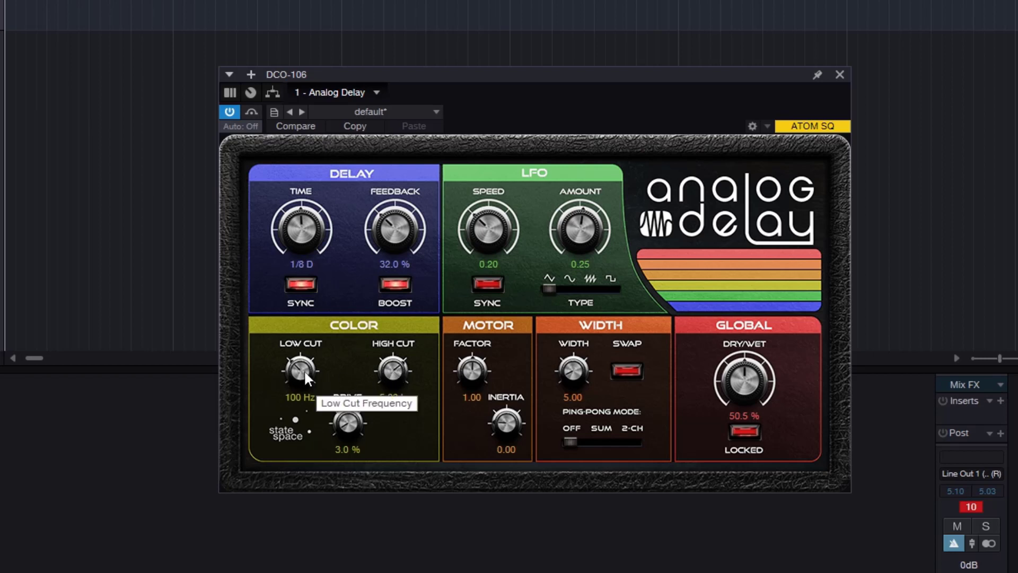
# Step: Compare the colour filters fully off and at stronger cuts, settling the low cut at 58.1 Hz and high cut at 8.39 k
pyautogui.moveTo(304, 370); pyautogui.dragTo(307, 481)
pyautogui.moveTo(396, 374); pyautogui.dragTo(392, 177)
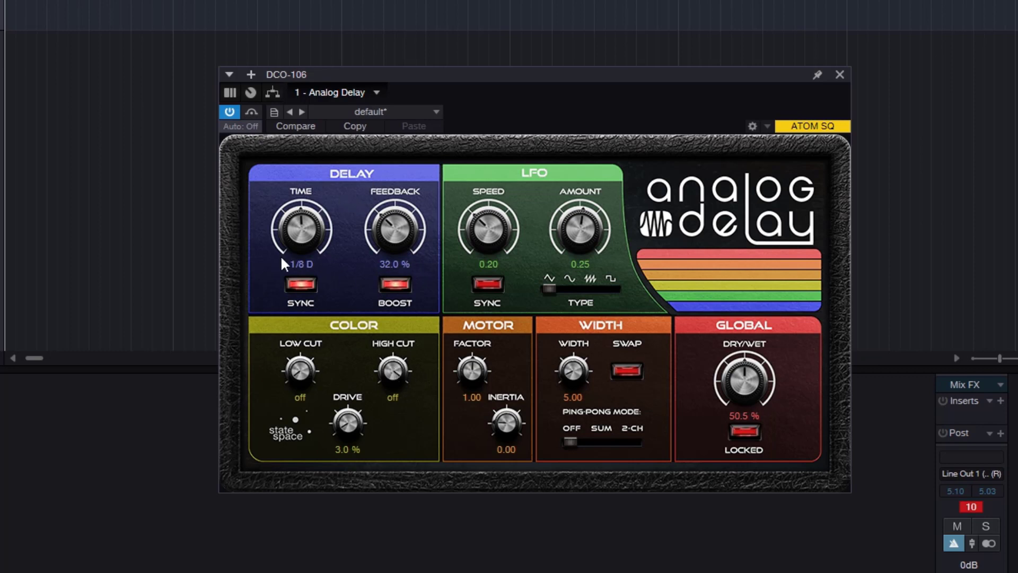
pyautogui.moveTo(300, 374); pyautogui.dragTo(290, 293)
pyautogui.moveTo(391, 374); pyautogui.dragTo(396, 421)
pyautogui.moveTo(396, 371); pyautogui.dragTo(400, 409)
pyautogui.moveTo(398, 370); pyautogui.dragTo(407, 286)
pyautogui.moveTo(305, 374); pyautogui.dragTo(305, 417)
pyautogui.moveTo(387, 382); pyautogui.dragTo(391, 393)
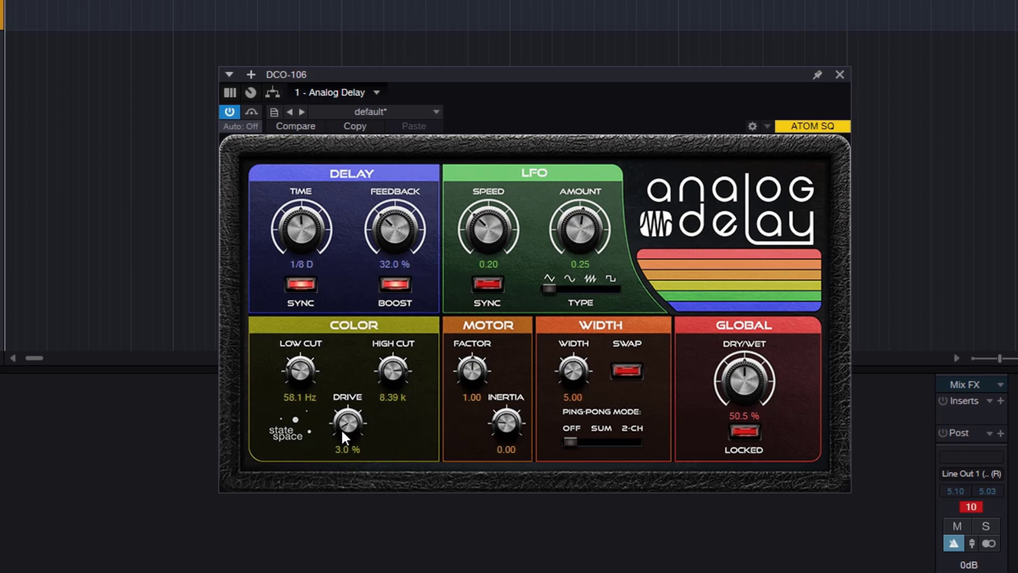
# Step: Compare low and high drive amounts in the colour section and set the drive to 16.5 %
pyautogui.moveTo(342, 429); pyautogui.dragTo(353, 309)
pyautogui.moveTo(348, 419); pyautogui.dragTo(354, 380)
pyautogui.moveTo(358, 418); pyautogui.dragTo(355, 509)
pyautogui.moveTo(363, 425); pyautogui.dragTo(371, 348)
pyautogui.moveTo(350, 424); pyautogui.dragTo(376, 572)
# Step: Try an LFO amount of 50.00 with the delay's tempo sync off and the time at 455.0 ms
pyautogui.moveTo(580, 244); pyautogui.dragTo(582, 254)
pyautogui.moveTo(588, 232); pyautogui.dragTo(586, 185)
pyautogui.moveTo(310, 237)
pyautogui.mouseDown()
pyautogui.moveTo(305, 210)
pyautogui.moveTo(305, 248)
pyautogui.moveTo(305, 218)
pyautogui.moveTo(294, 237)
pyautogui.moveTo(302, 216)
pyautogui.moveTo(305, 238)
pyautogui.mouseUp()
pyautogui.click(306, 287)
pyautogui.doubleClick(576, 243)
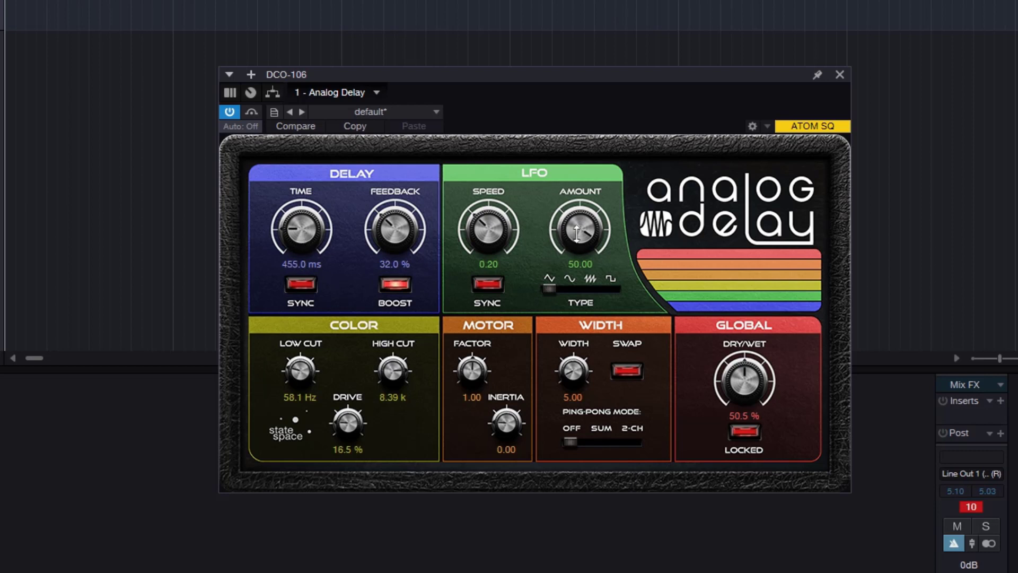
# Step: Set the LFO amount to 0.00 and return the delay time to tempo sync at 1/8 D
pyautogui.moveTo(577, 232); pyautogui.dragTo(577, 295)
pyautogui.moveTo(298, 244); pyautogui.dragTo(324, 243)
pyautogui.click(311, 288)
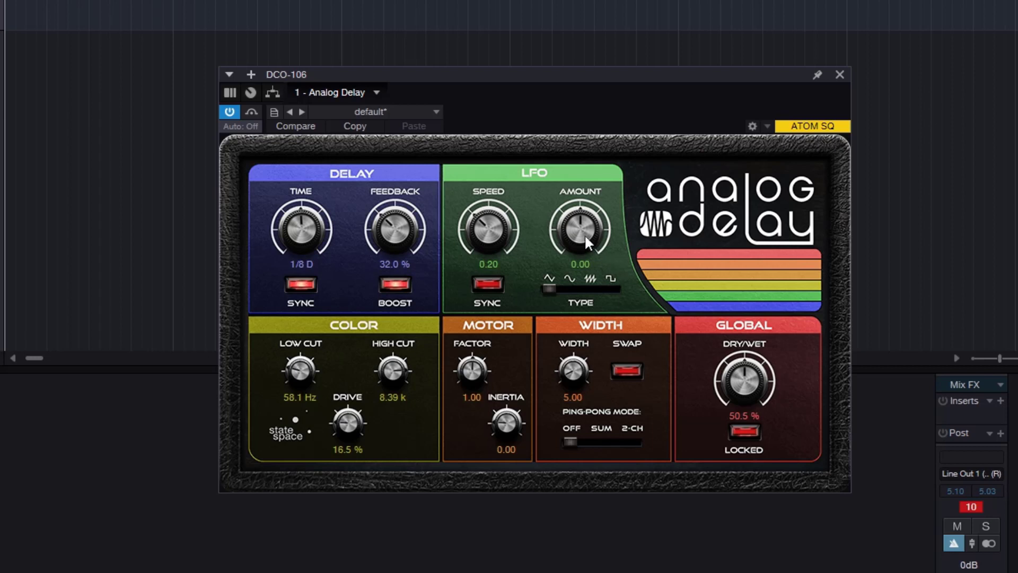
# Step: Sweep the LFO amount and speed to compare slow and fast modulation of the delay time
pyautogui.moveTo(586, 237); pyautogui.dragTo(586, 188)
pyautogui.moveTo(578, 230); pyautogui.dragTo(596, 289)
pyautogui.moveTo(490, 233); pyautogui.dragTo(490, 193)
pyautogui.moveTo(307, 263)
pyautogui.mouseDown()
pyautogui.moveTo(319, 244)
pyautogui.moveTo(307, 259)
pyautogui.moveTo(304, 222)
pyautogui.moveTo(309, 254)
pyautogui.mouseUp()
pyautogui.moveTo(495, 231); pyautogui.dragTo(544, 225)
pyautogui.moveTo(500, 229); pyautogui.dragTo(521, 300)
# Step: Set the LFO speed to 1.63 and the LFO amount to 0.50
pyautogui.moveTo(500, 245); pyautogui.dragTo(504, 252)
pyautogui.moveTo(585, 243); pyautogui.dragTo(562, 239)
pyautogui.moveTo(489, 235); pyautogui.dragTo(499, 183)
pyautogui.moveTo(590, 236); pyautogui.dragTo(591, 222)
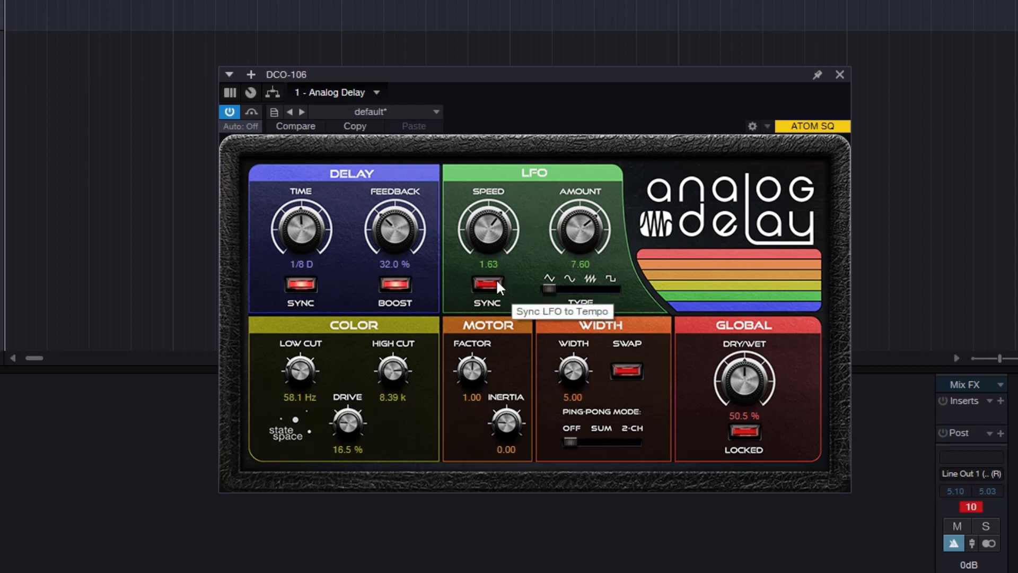
pyautogui.moveTo(584, 230); pyautogui.dragTo(584, 255)
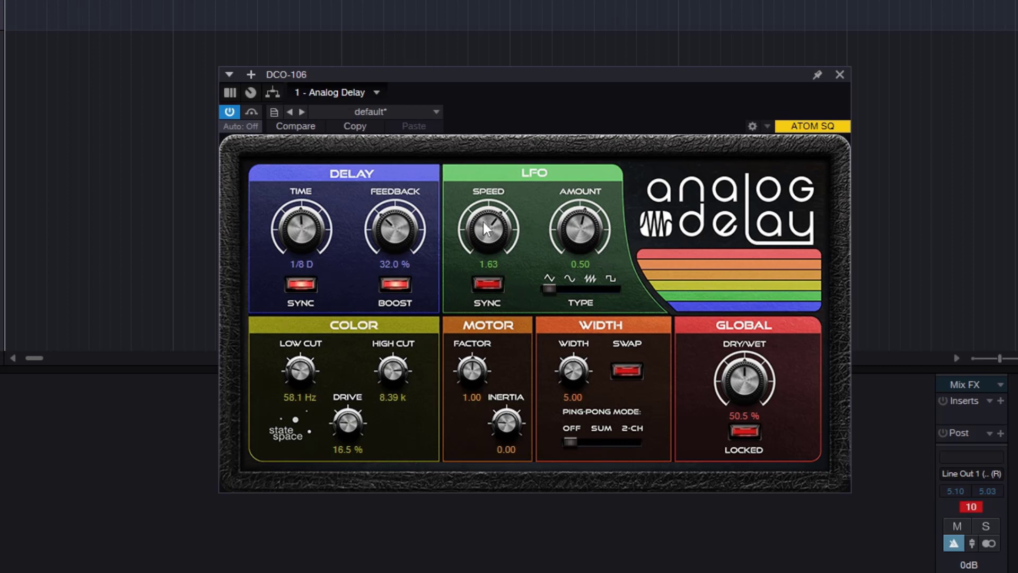
# Step: Sync the LFO to tempo at 1/2 T and try different LFO waveforms, including sine
pyautogui.click(486, 286)
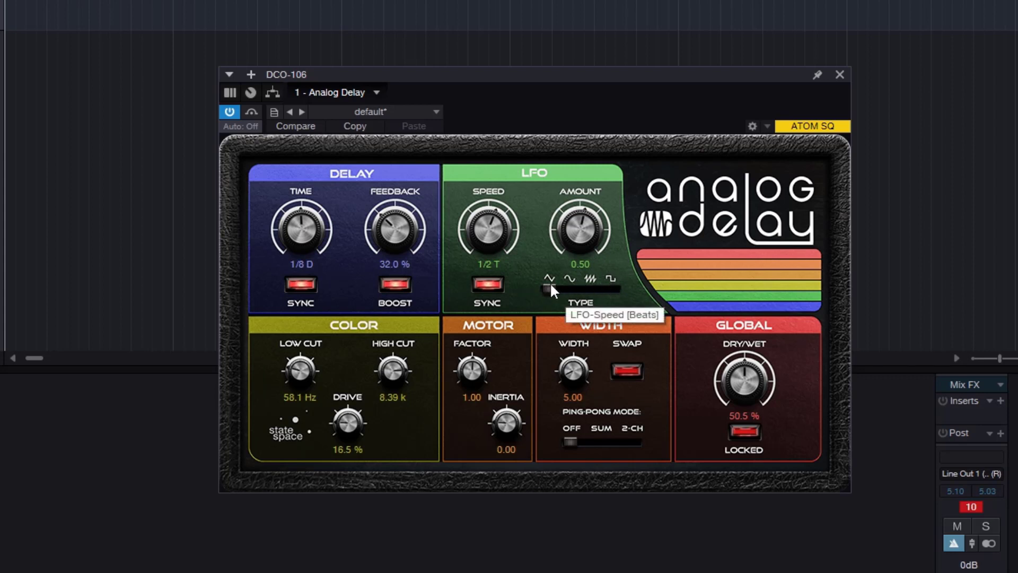
pyautogui.moveTo(550, 285); pyautogui.dragTo(572, 281)
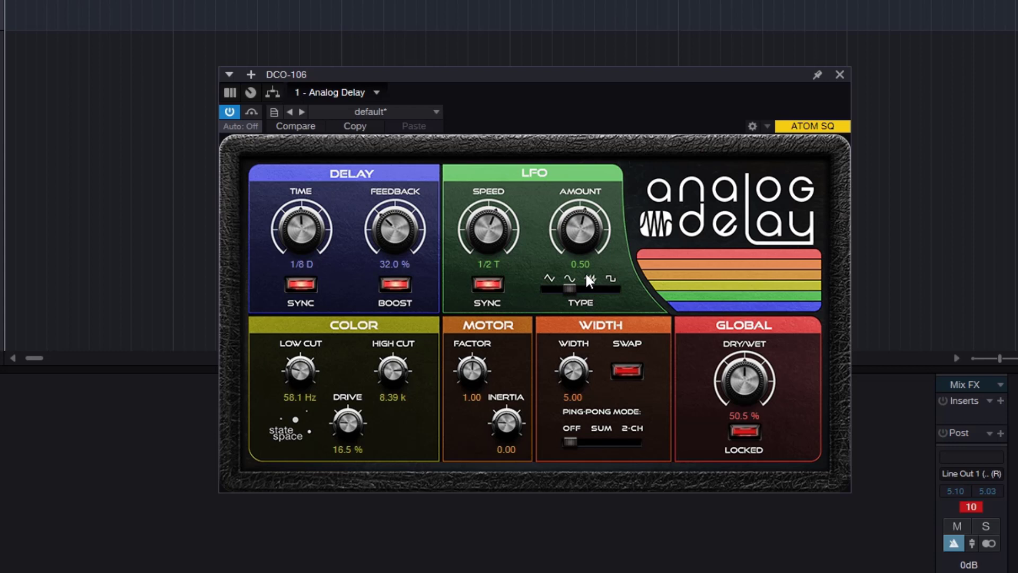
pyautogui.click(558, 287)
pyautogui.click(591, 287)
# Step: Try stronger and weaker LFO amounts, and reset the LFO amount to 0.00
pyautogui.moveTo(599, 238); pyautogui.dragTo(588, 210)
pyautogui.moveTo(581, 229); pyautogui.dragTo(594, 278)
pyautogui.doubleClick(583, 235)
# Step: Sweep the motor factor, compare it with a small LFO amount, and bring the factor to 1.16
pyautogui.doubleClick(463, 370)
pyautogui.moveTo(478, 364); pyautogui.dragTo(490, 467)
pyautogui.moveTo(479, 374); pyautogui.dragTo(480, 376)
pyautogui.moveTo(480, 379); pyautogui.dragTo(495, 416)
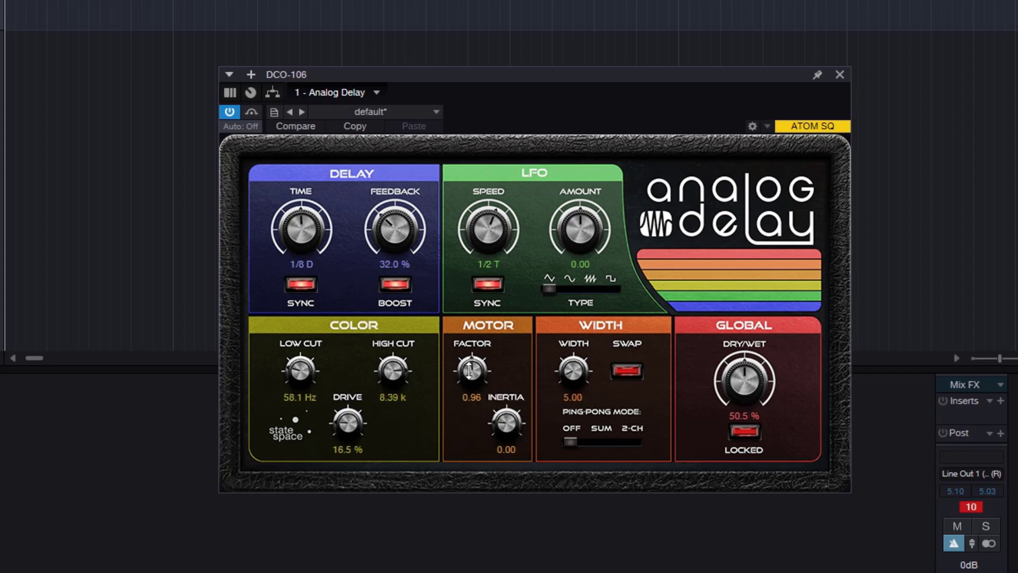
pyautogui.moveTo(472, 373); pyautogui.dragTo(525, 572)
pyautogui.moveTo(581, 248); pyautogui.dragTo(581, 239)
pyautogui.moveTo(477, 374); pyautogui.dragTo(480, 358)
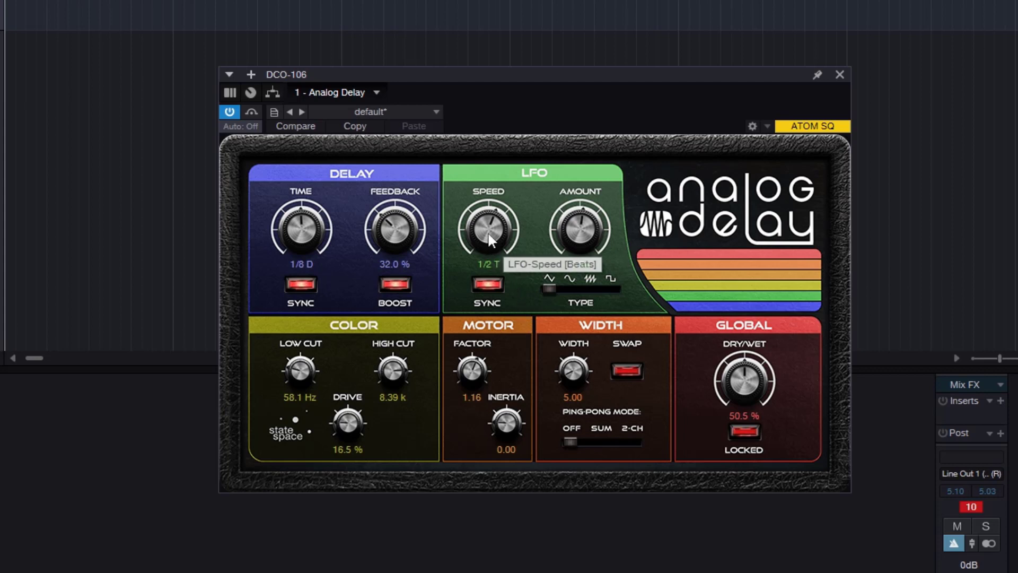
# Step: Reset the LFO amount to 0.00 and set the delay to a 1/4 time with 42.5 % feedback
pyautogui.doubleClick(581, 224)
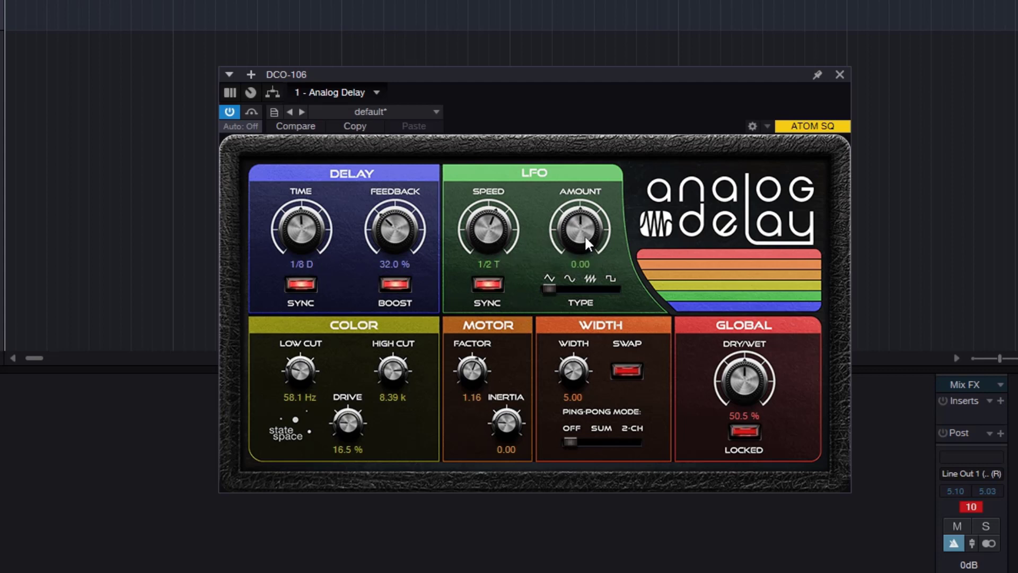
pyautogui.moveTo(407, 229)
pyautogui.mouseDown()
pyautogui.moveTo(405, 219)
pyautogui.moveTo(411, 223)
pyautogui.mouseUp()
pyautogui.moveTo(317, 224)
pyautogui.mouseDown()
pyautogui.moveTo(315, 258)
pyautogui.moveTo(320, 222)
pyautogui.mouseUp()
# Step: Reset the motor factor to 1.00 and raise the motor inertia to 5.00
pyautogui.doubleClick(471, 373)
pyautogui.moveTo(501, 429); pyautogui.dragTo(512, 79)
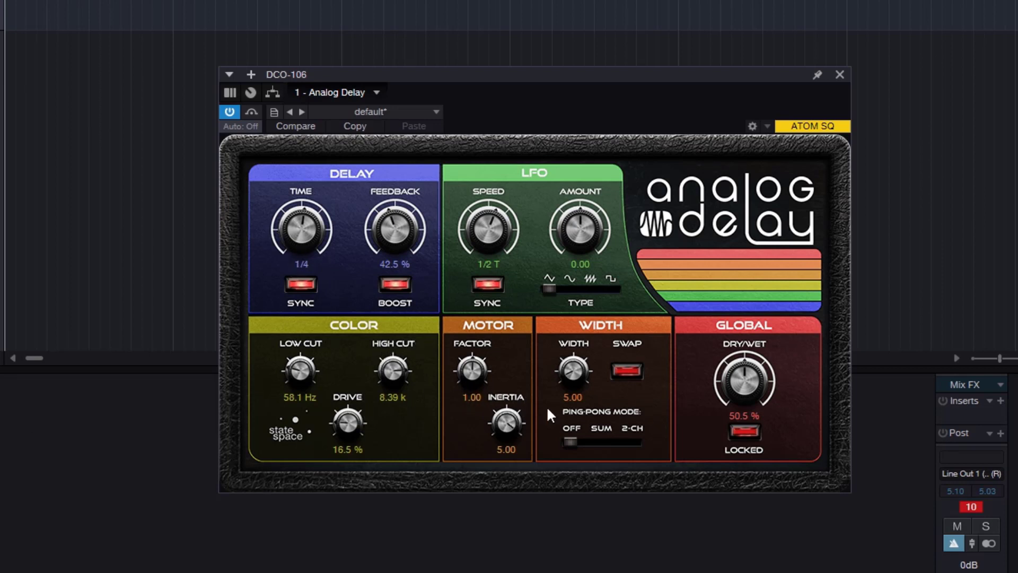
# Step: Lower the motor inertia and sweep the factor repeatedly between its extremes, ending at 2.00
pyautogui.moveTo(513, 422); pyautogui.dragTo(504, 570)
pyautogui.moveTo(471, 374); pyautogui.dragTo(487, 532)
pyautogui.moveTo(471, 374); pyautogui.dragTo(481, 212)
pyautogui.moveTo(465, 377); pyautogui.dragTo(491, 550)
pyautogui.moveTo(472, 377); pyautogui.dragTo(473, 142)
pyautogui.moveTo(473, 371); pyautogui.dragTo(467, 572)
pyautogui.moveTo(468, 370); pyautogui.dragTo(444, 123)
# Step: Raise the motor inertia to 5.00, drop the factor to 0.50, and bring the factor back up
pyautogui.moveTo(504, 413); pyautogui.dragTo(498, 13)
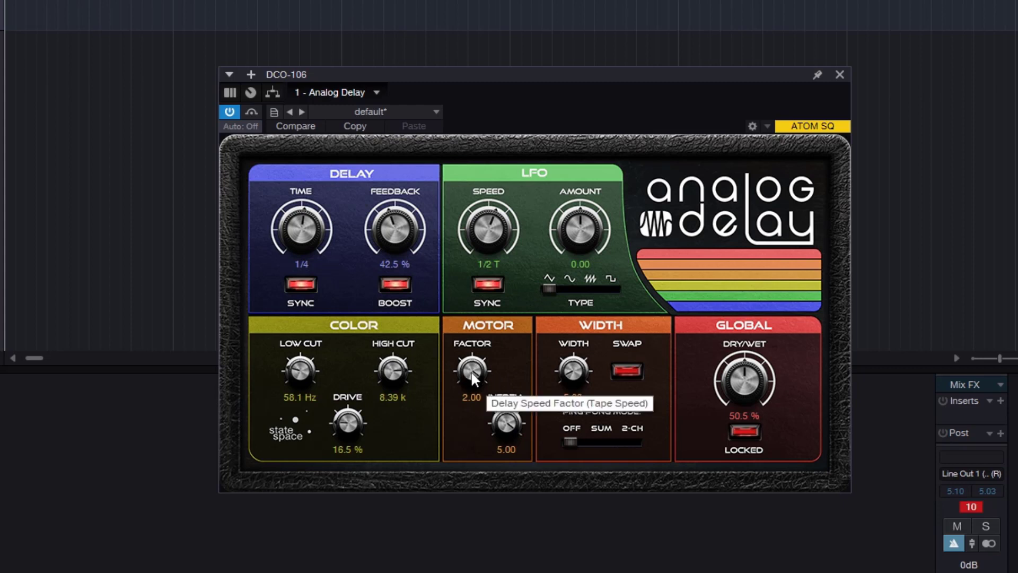
pyautogui.moveTo(471, 375); pyautogui.dragTo(486, 552)
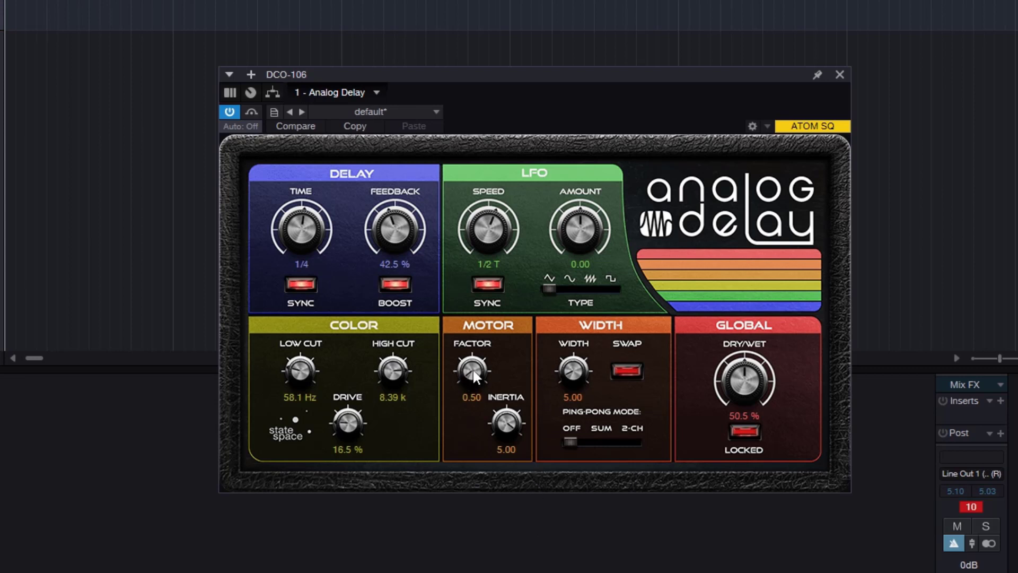
pyautogui.moveTo(472, 370); pyautogui.dragTo(462, 174)
# Step: Bring the motor inertia back down and sweep the factor again to compare its response speed
pyautogui.moveTo(502, 423); pyautogui.dragTo(491, 569)
pyautogui.moveTo(471, 373); pyautogui.dragTo(474, 568)
pyautogui.moveTo(476, 368); pyautogui.dragTo(453, 194)
pyautogui.moveTo(470, 373)
pyautogui.mouseDown()
pyautogui.moveTo(482, 507)
pyautogui.moveTo(476, 386)
pyautogui.mouseUp()
pyautogui.moveTo(458, 243); pyautogui.dragTo(459, 218)
# Step: Raise the motor inertia, sweep the factor once more, and reset the factor to 1.00
pyautogui.moveTo(505, 415); pyautogui.dragTo(500, 213)
pyautogui.moveTo(480, 370); pyautogui.dragTo(501, 552)
pyautogui.moveTo(473, 371); pyautogui.dragTo(489, 344)
pyautogui.doubleClick(475, 367)
# Step: Set the delay feedback to 45.0 % and the motor inertia to 0.23 while introducing some LFO modulation
pyautogui.moveTo(395, 231); pyautogui.dragTo(401, 305)
pyautogui.moveTo(410, 233); pyautogui.dragTo(406, 178)
pyautogui.moveTo(584, 231); pyautogui.dragTo(582, 208)
pyautogui.moveTo(504, 424); pyautogui.dragTo(515, 504)
# Step: Set the LFO amount to 28.13 and, with LFO tempo sync off, the LFO speed to 0.25
pyautogui.moveTo(573, 230); pyautogui.dragTo(588, 210)
pyautogui.moveTo(514, 249); pyautogui.dragTo(495, 298)
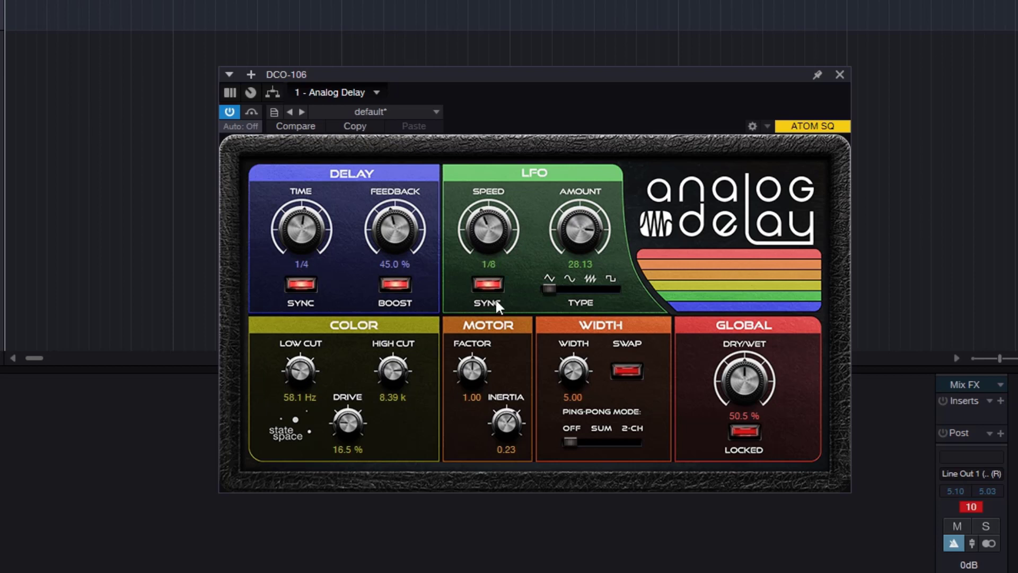
pyautogui.click(489, 288)
pyautogui.moveTo(490, 232); pyautogui.dragTo(508, 324)
# Step: Set the feedback to 48.5 %, compare low and high motor inertia under modulation, and return the inertia to 0.00
pyautogui.moveTo(397, 245); pyautogui.dragTo(398, 231)
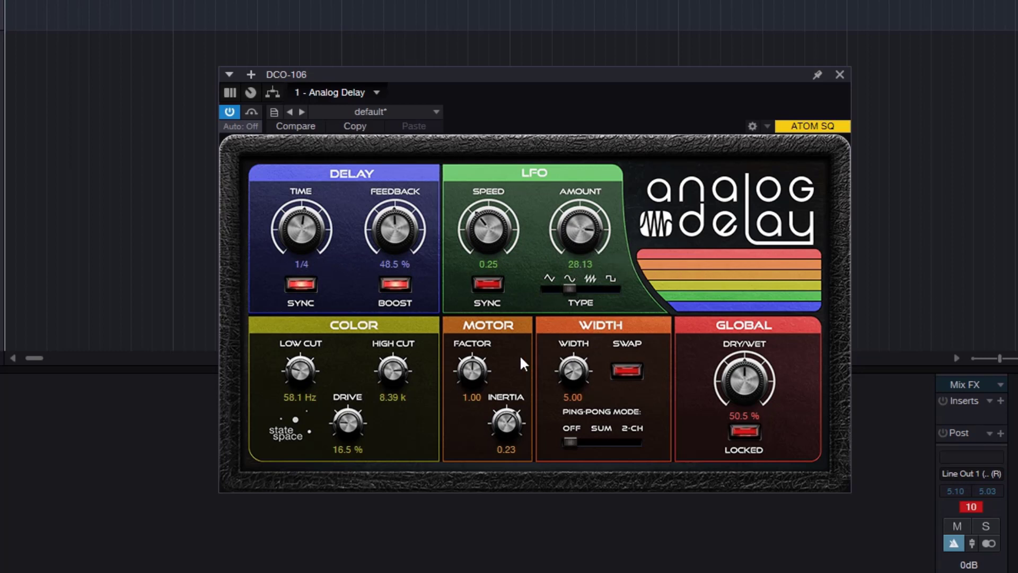
pyautogui.moveTo(479, 348); pyautogui.dragTo(498, 309)
pyautogui.moveTo(511, 422); pyautogui.dragTo(503, 570)
pyautogui.moveTo(507, 430); pyautogui.dragTo(503, 283)
pyautogui.moveTo(510, 418); pyautogui.dragTo(510, 446)
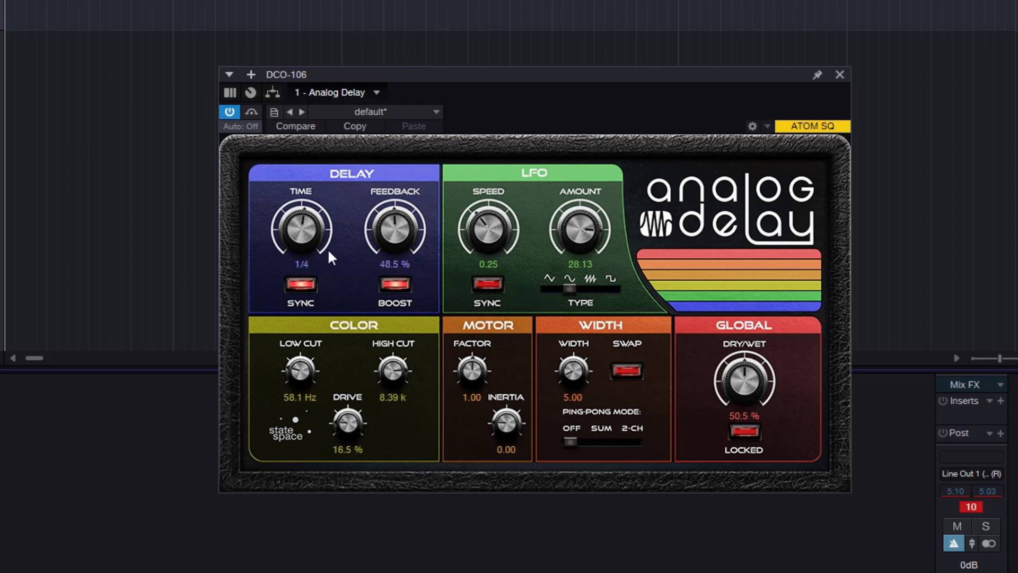
# Step: Zero the LFO amount and the delay feedback, and set the feedback width to 100.00
pyautogui.moveTo(587, 235); pyautogui.dragTo(580, 280)
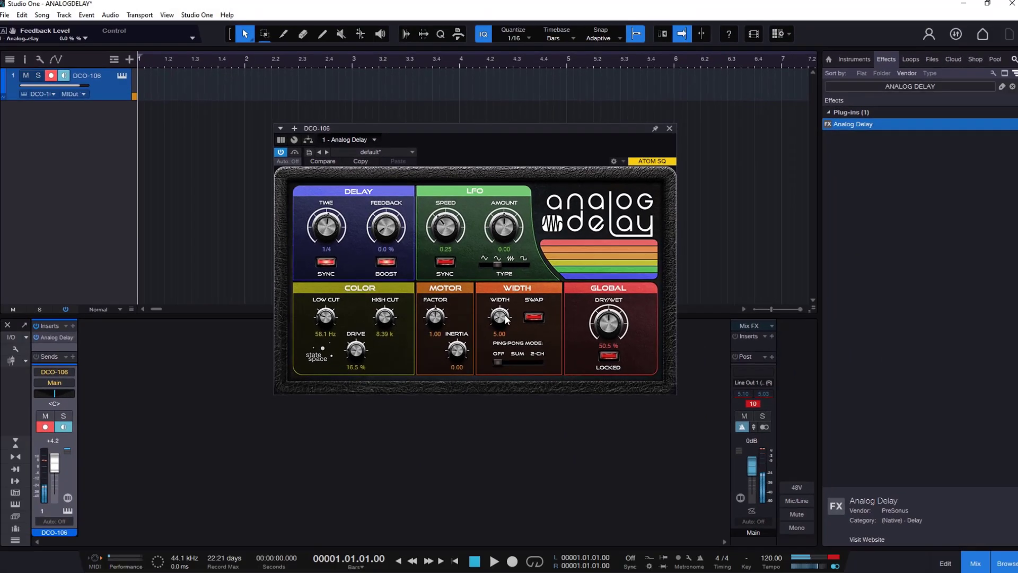
pyautogui.moveTo(506, 318); pyautogui.dragTo(495, 185)
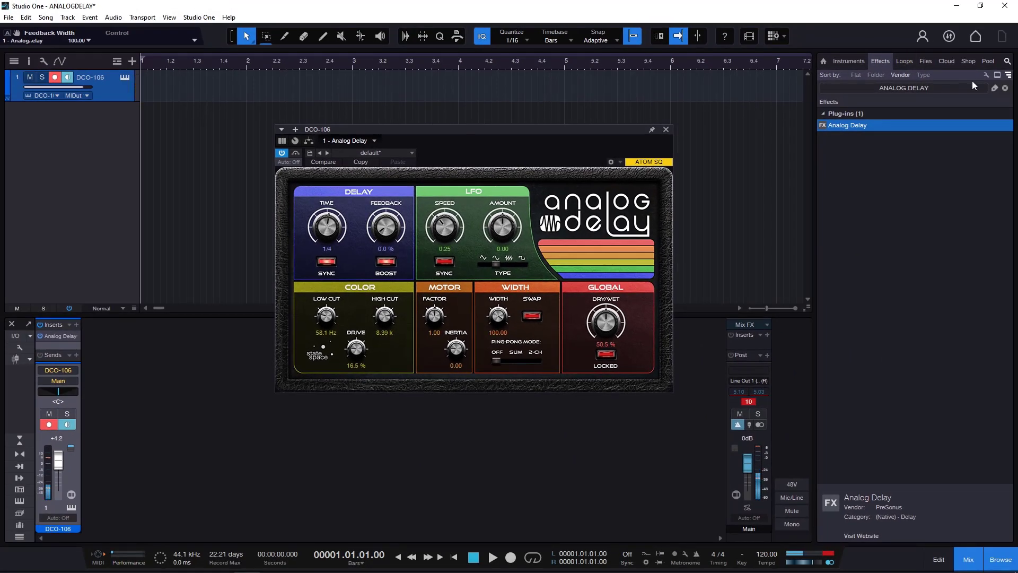
# Step: Find and add Ozone Imager after Analog Delay on the DCO-106 channel, and move the Analog Delay window aside
pyautogui.click(930, 85)
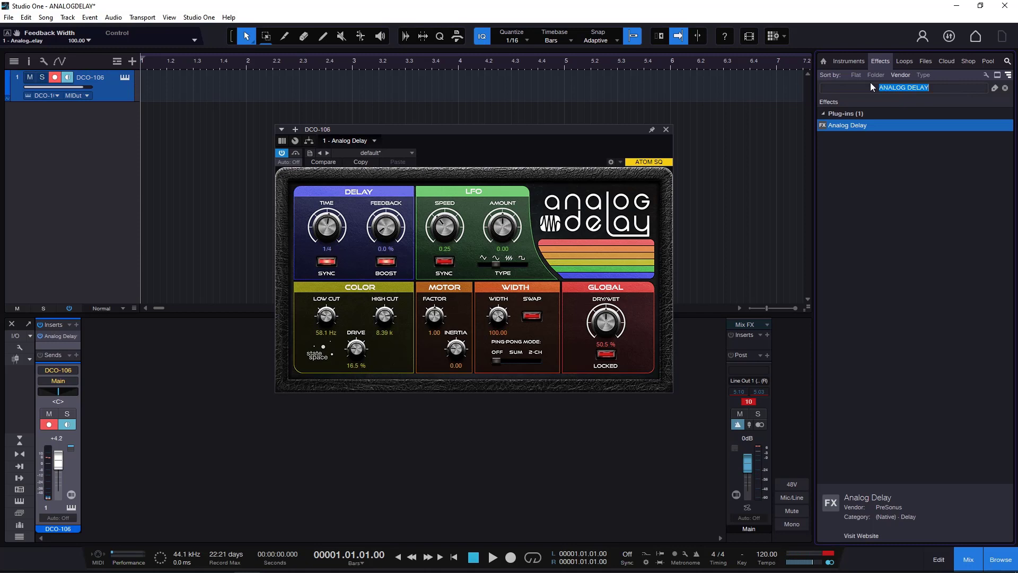
pyautogui.moveTo(638, 129); pyautogui.dragTo(478, 125)
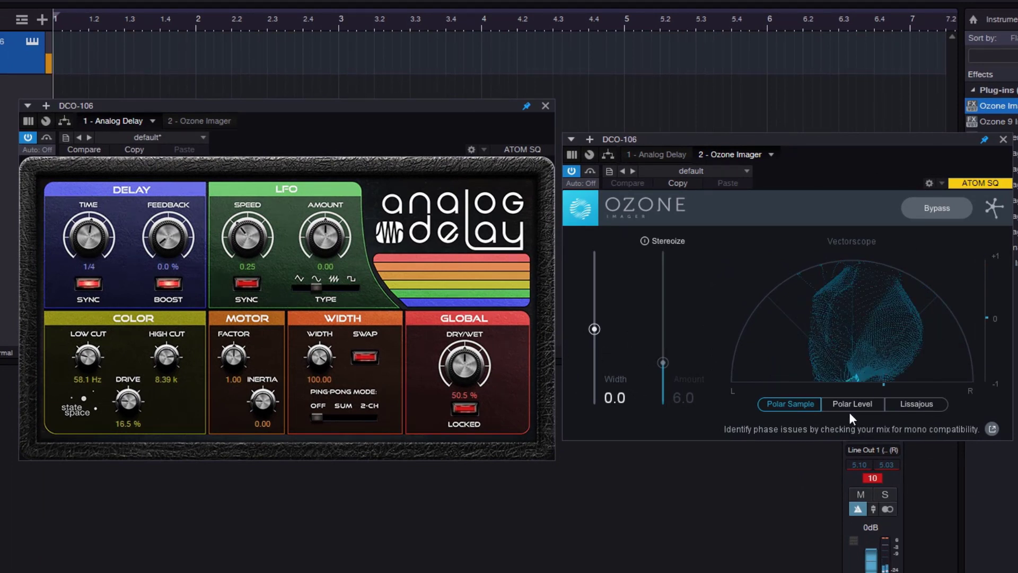
# Step: Open the DCO-106 synth window and arrange it below the Analog Delay and Ozone Imager windows, keeping all three in view
pyautogui.click(33, 42)
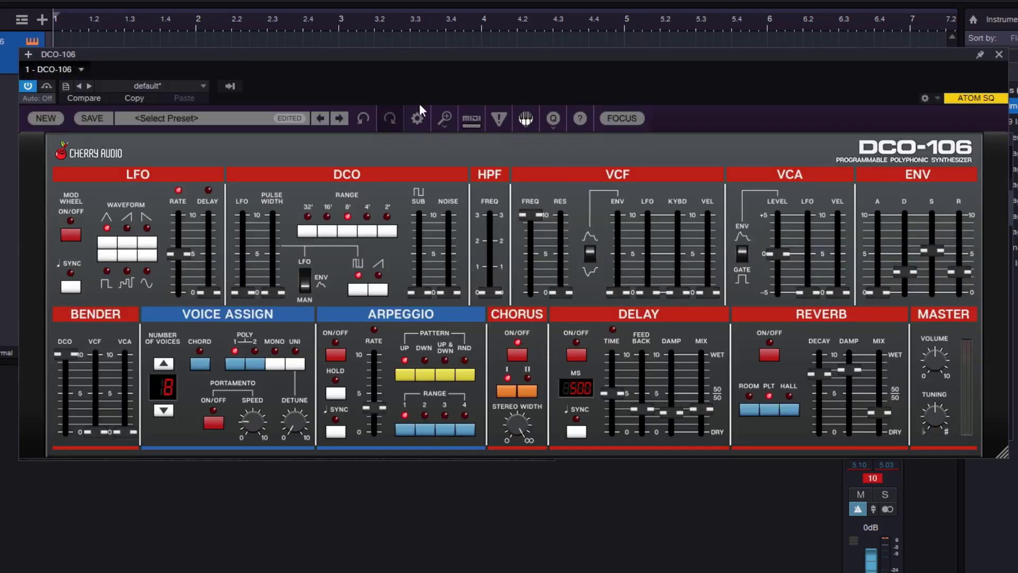
pyautogui.moveTo(372, 59); pyautogui.dragTo(428, 291)
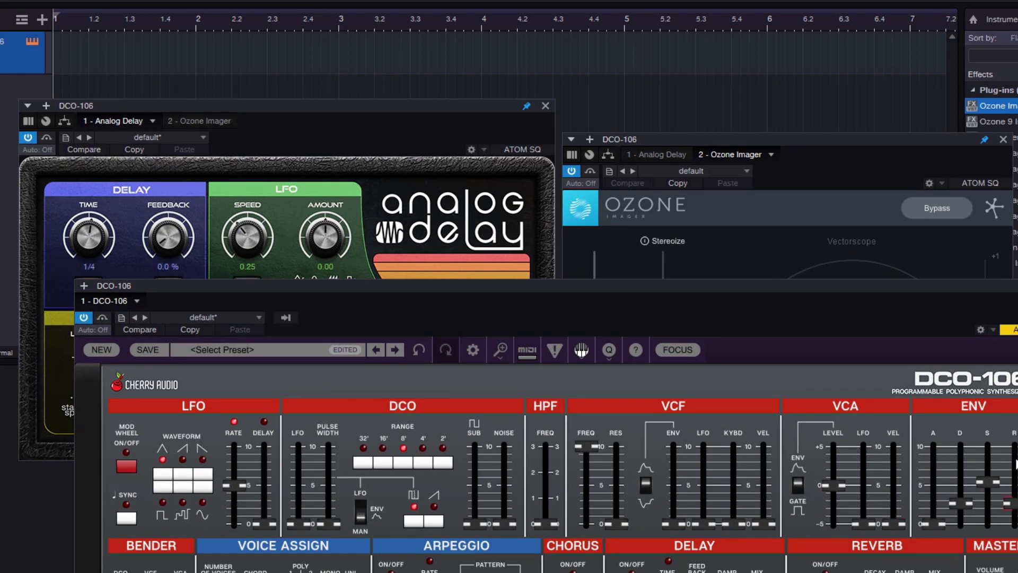
pyautogui.click(380, 123)
pyautogui.click(833, 153)
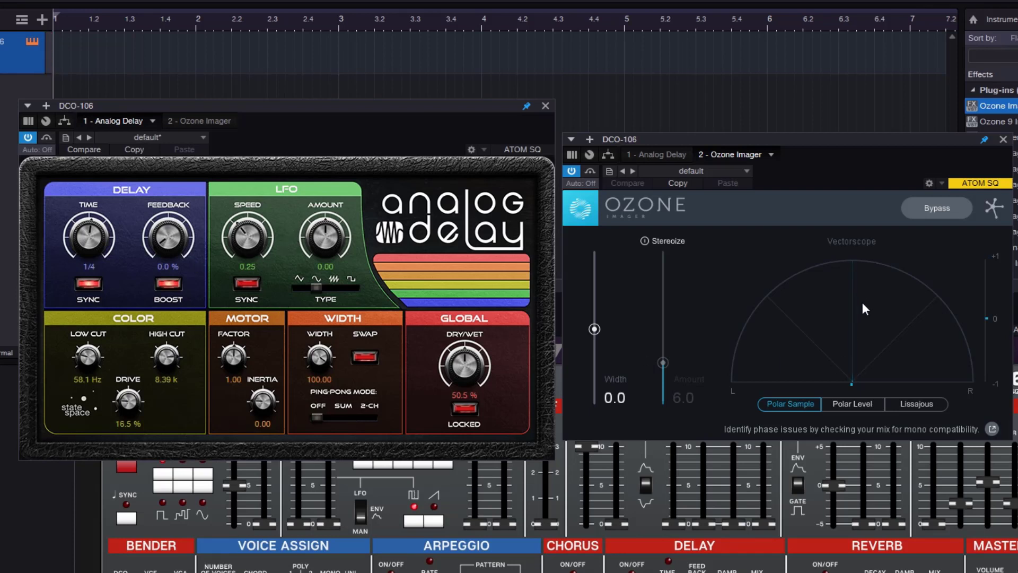
pyautogui.click(703, 568)
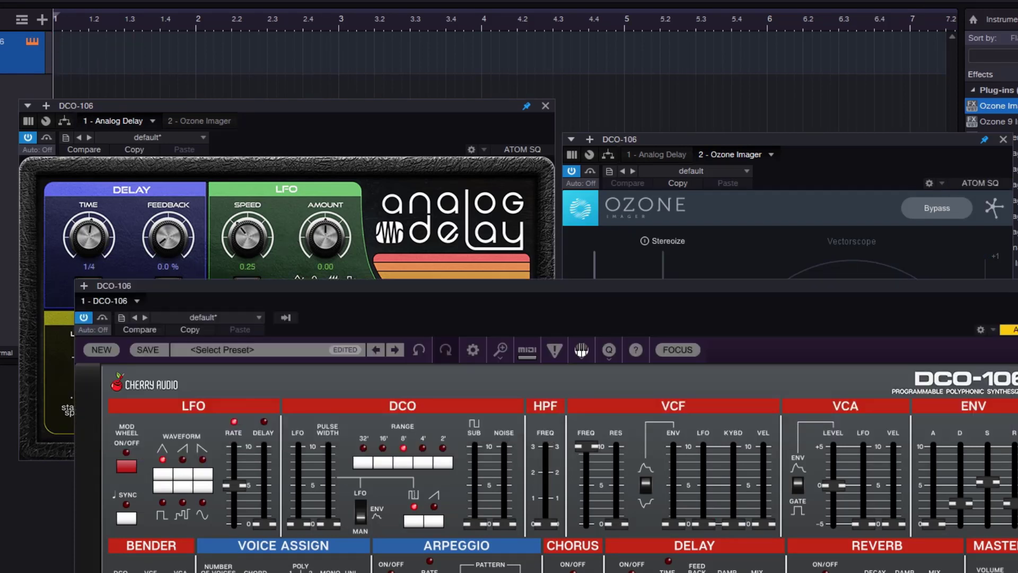
pyautogui.moveTo(419, 136); pyautogui.dragTo(433, 136)
pyautogui.click(837, 151)
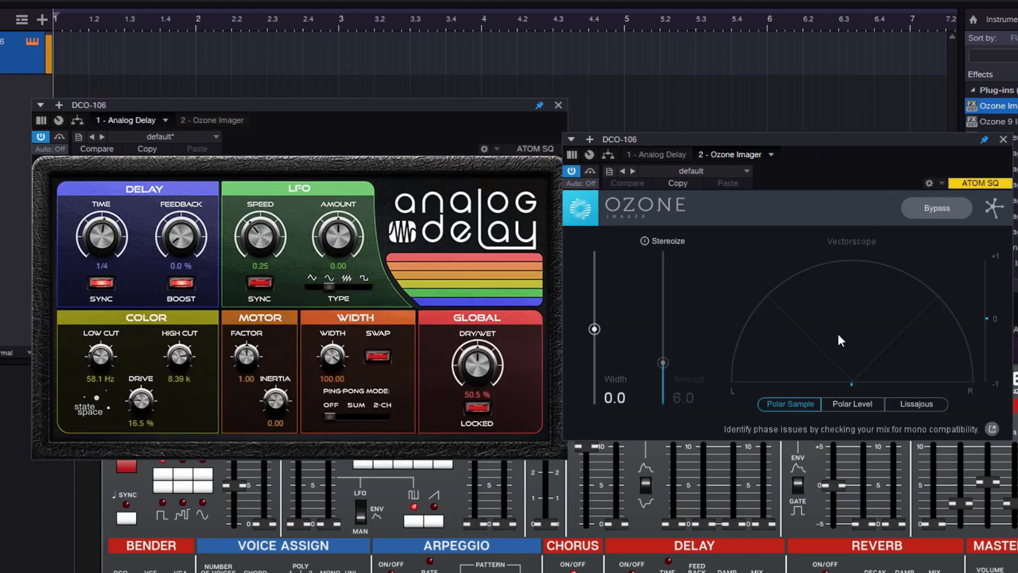
pyautogui.moveTo(866, 142); pyautogui.dragTo(890, 16)
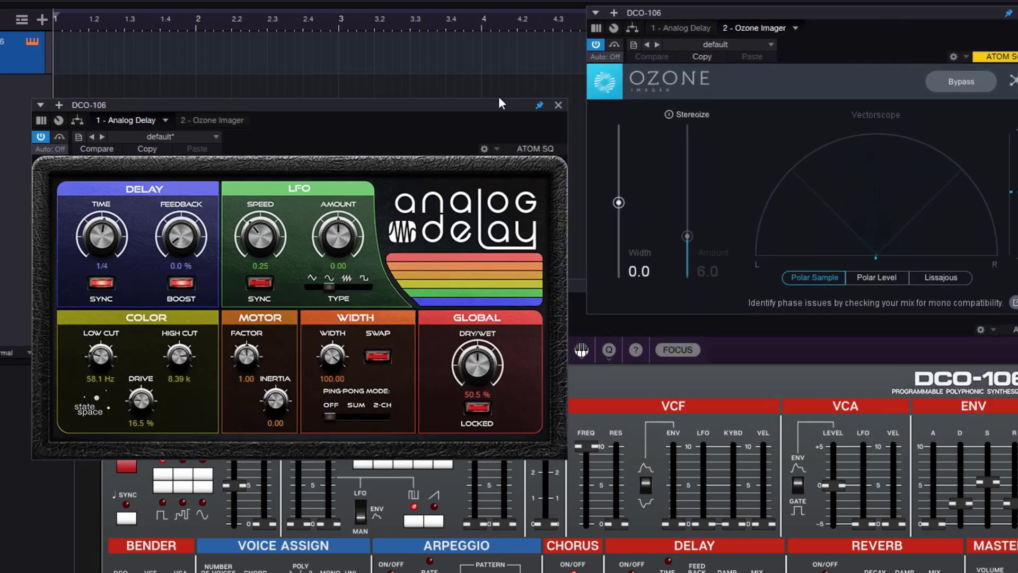
pyautogui.moveTo(491, 106); pyautogui.dragTo(506, 0)
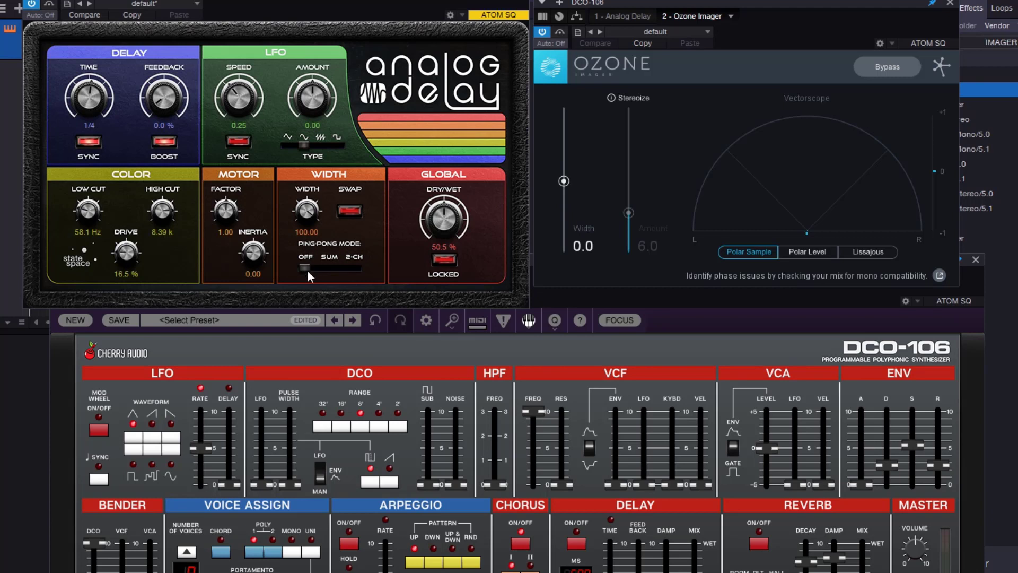
# Step: Set the ping-pong mode to 2-CH, compare width 0.00 with 100.00, and leave the width at 100.00
pyautogui.click(324, 270)
pyautogui.click(350, 270)
pyautogui.moveTo(303, 212); pyautogui.dragTo(324, 513)
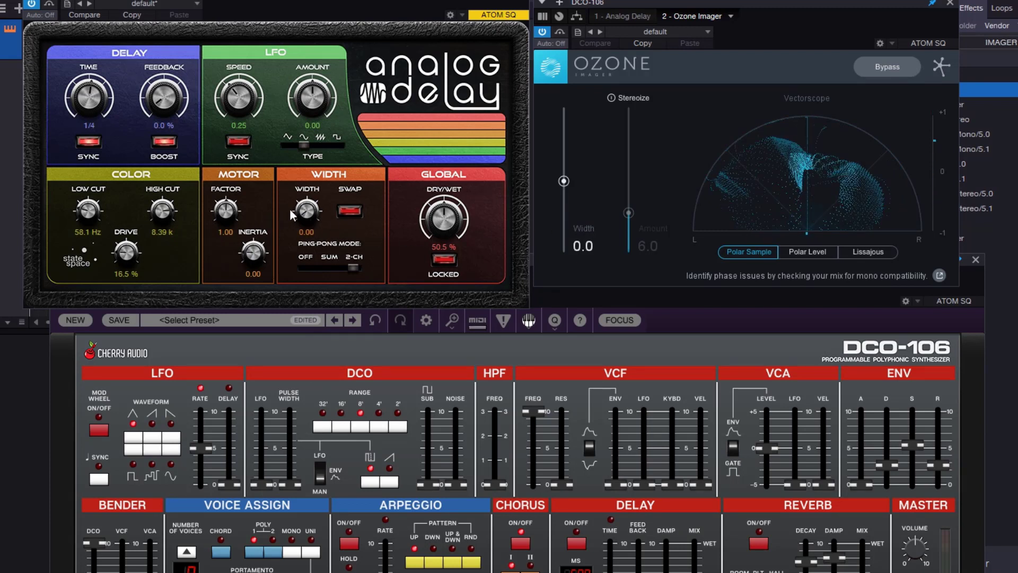
pyautogui.moveTo(312, 209); pyautogui.dragTo(312, 45)
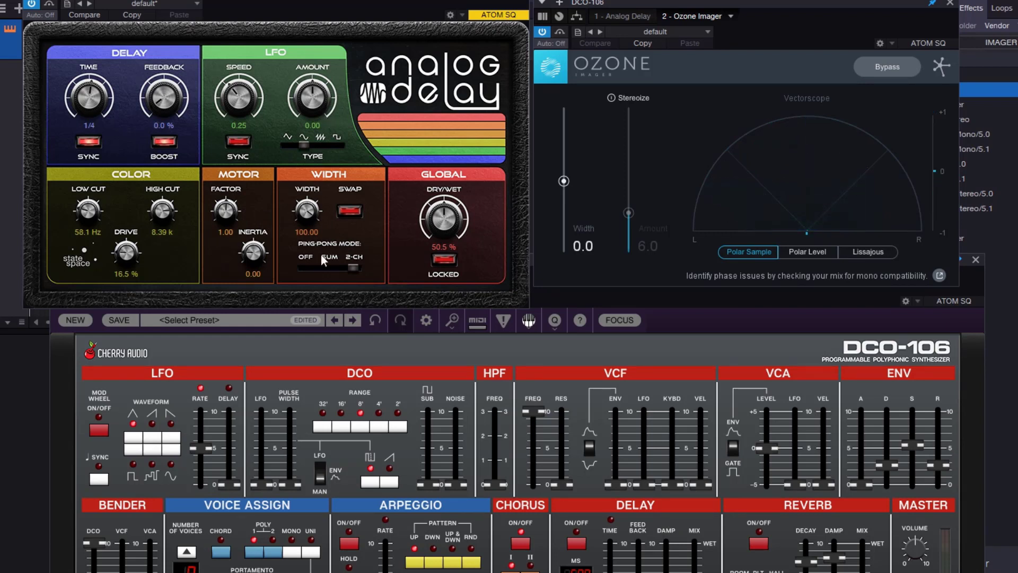
pyautogui.click(253, 360)
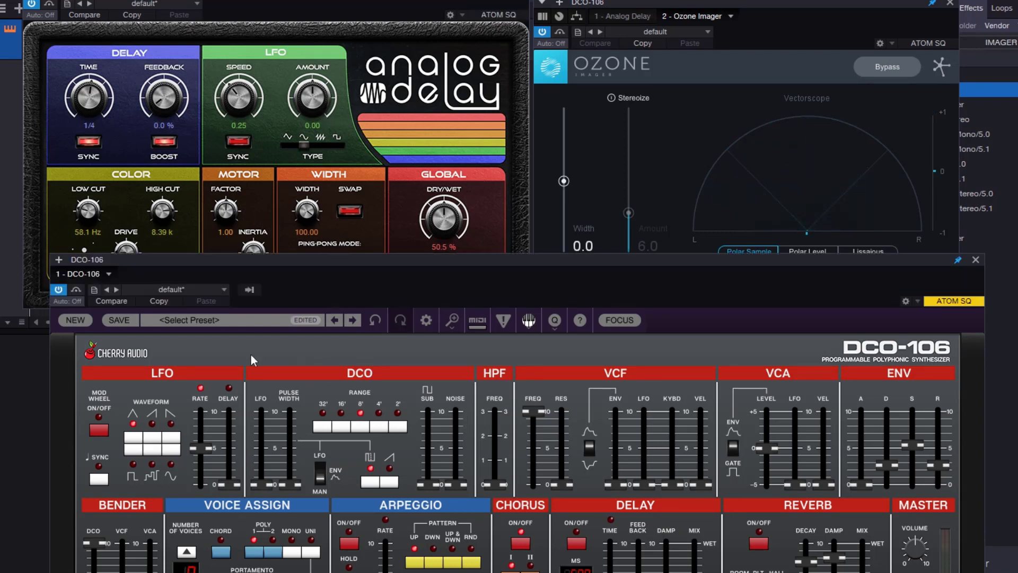
pyautogui.click(404, 6)
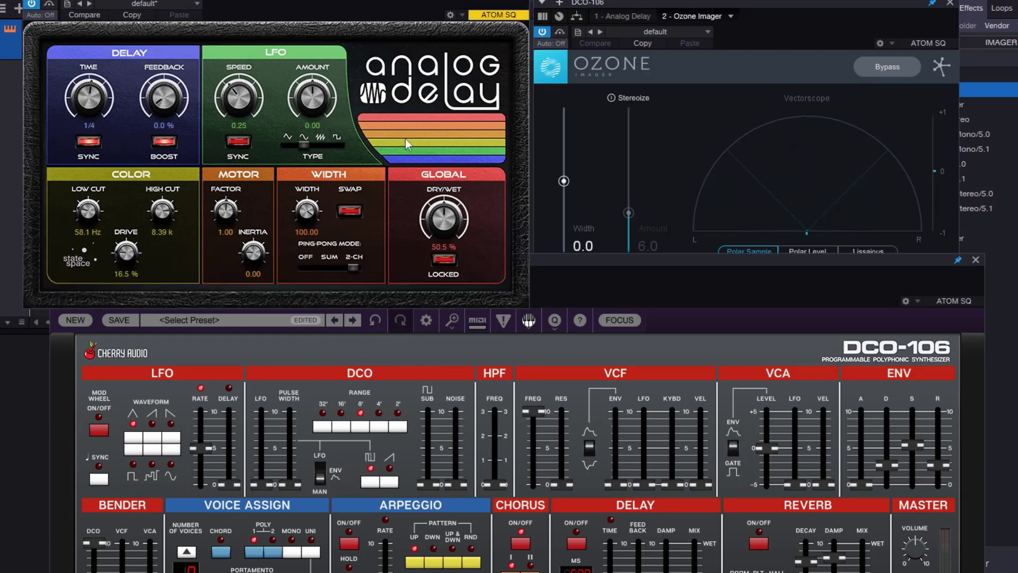
# Step: Compare widths 0.00 and 100.00 in SUM ping-pong mode with 47.5 % feedback, and return the feedback to 0.0 %
pyautogui.click(332, 268)
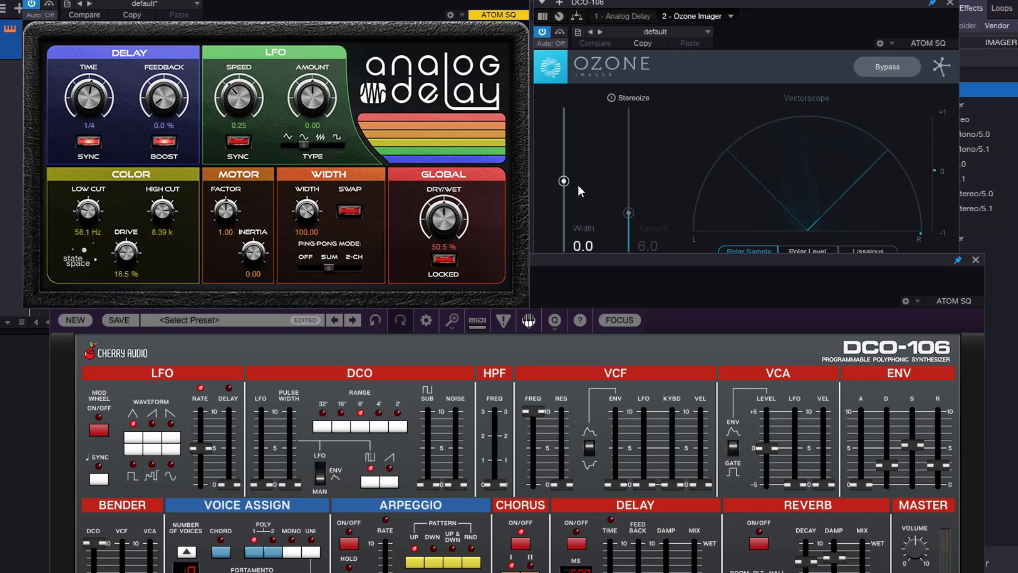
pyautogui.moveTo(171, 102); pyautogui.dragTo(171, 31)
pyautogui.moveTo(308, 209); pyautogui.dragTo(335, 429)
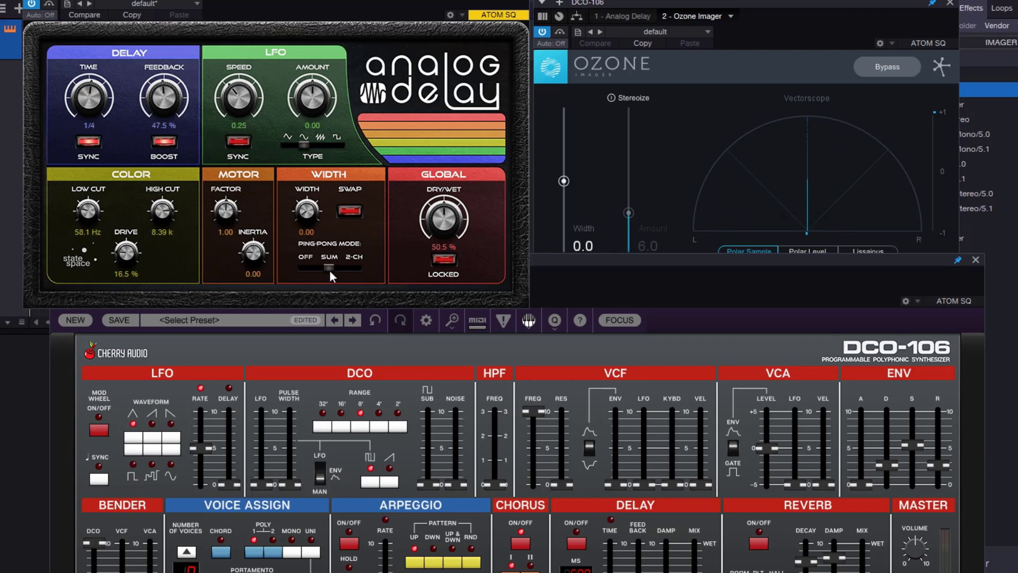
pyautogui.doubleClick(306, 211)
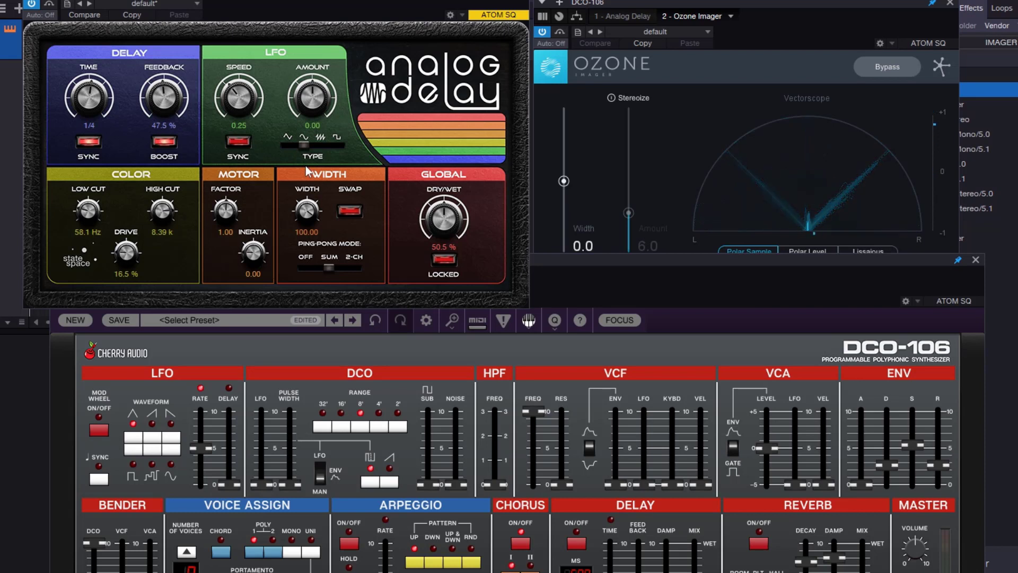
pyautogui.moveTo(168, 100); pyautogui.dragTo(223, 465)
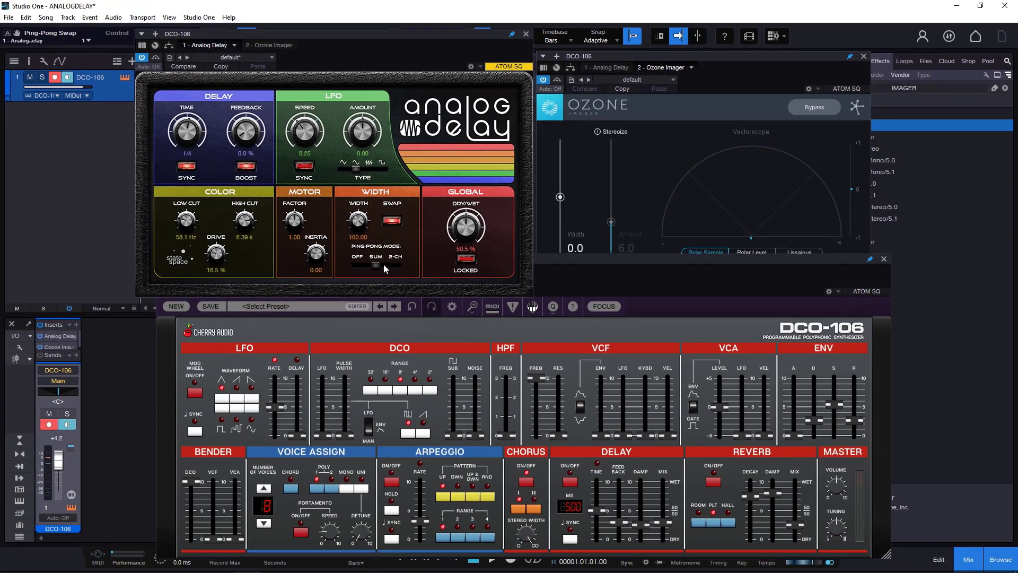
# Step: Toggle the DCO-106 chorus and turn Analog Delay's ping-pong mode off, leaving the width at 100.00
pyautogui.click(525, 484)
pyautogui.click(404, 58)
pyautogui.moveTo(359, 222); pyautogui.dragTo(388, 199)
pyautogui.moveTo(376, 265); pyautogui.dragTo(359, 270)
# Step: Close the DCO-106 and Ozone Imager windows and move the Analog Delay window to the middle of the workspace
pyautogui.click(884, 259)
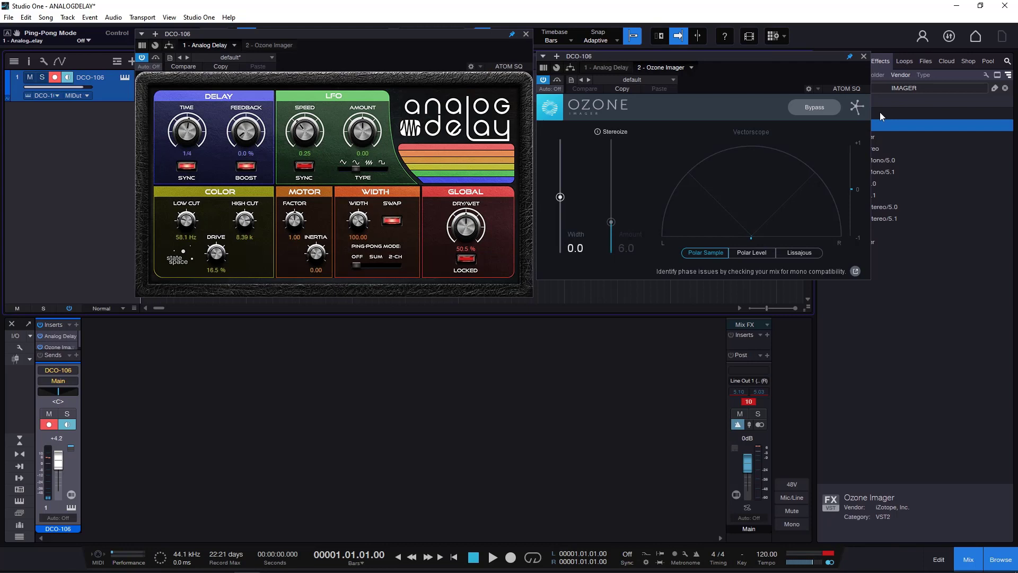
pyautogui.click(864, 56)
pyautogui.moveTo(406, 34); pyautogui.dragTo(537, 99)
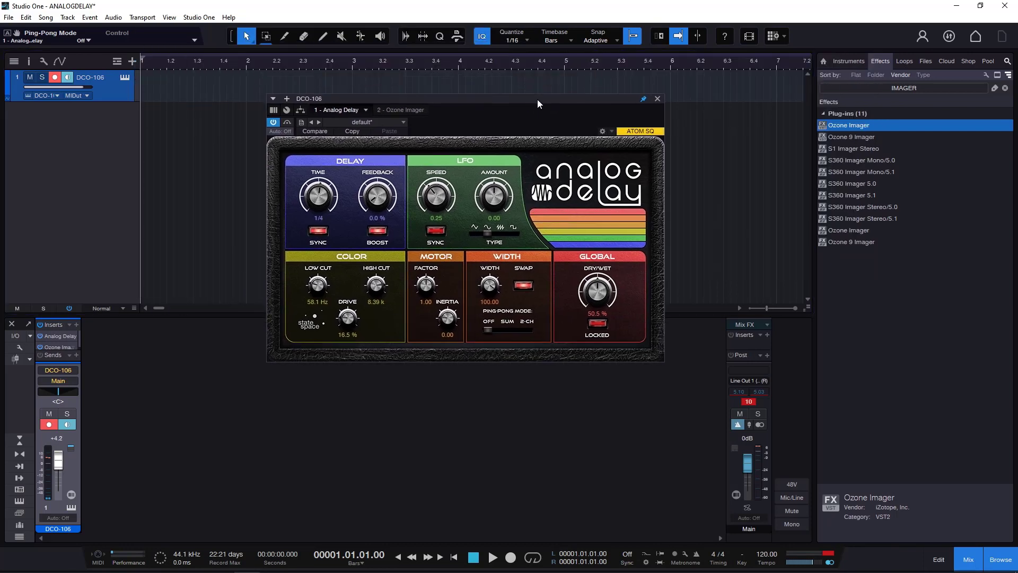